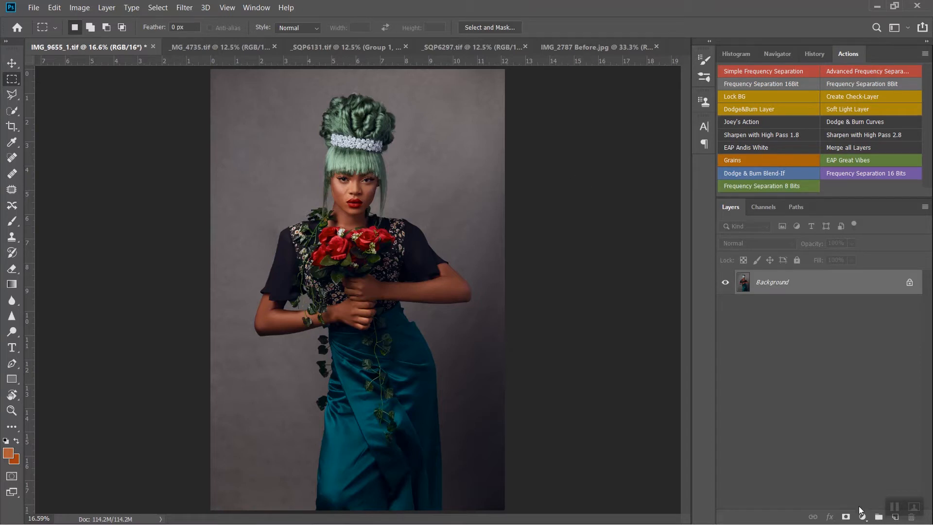
- Add a Color Lookup adjustment layer above the Background and load the Cine Cyan.cube 3D LUT from the Cinematic LUTs Pack 2 folder
left_click(862, 516)
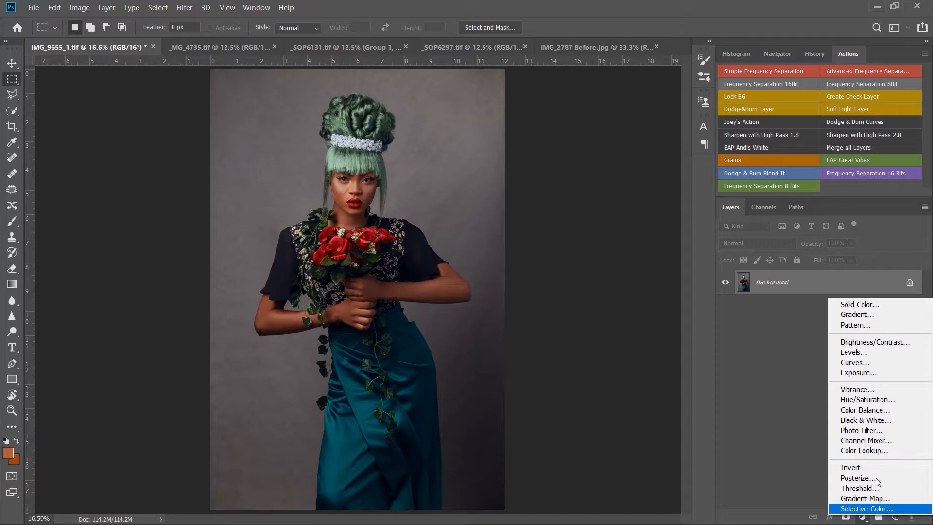
left_click(870, 451)
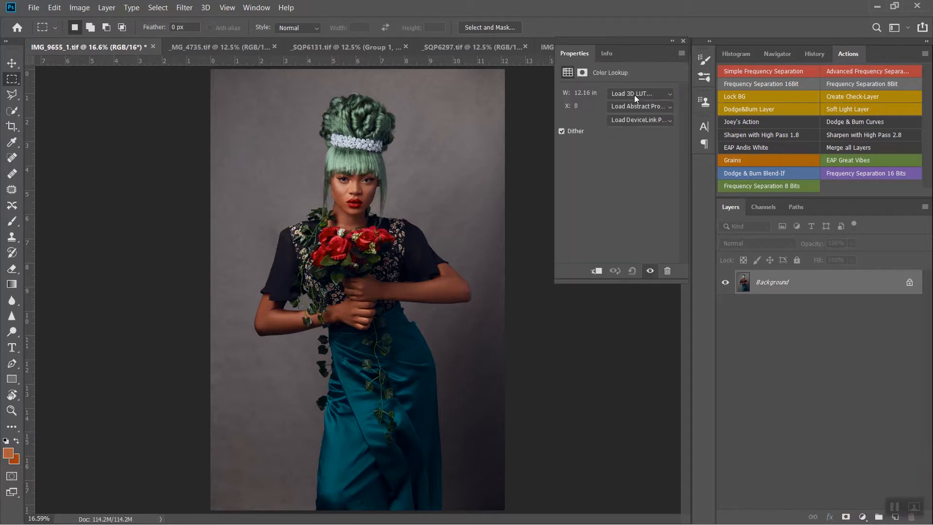
left_click(634, 94)
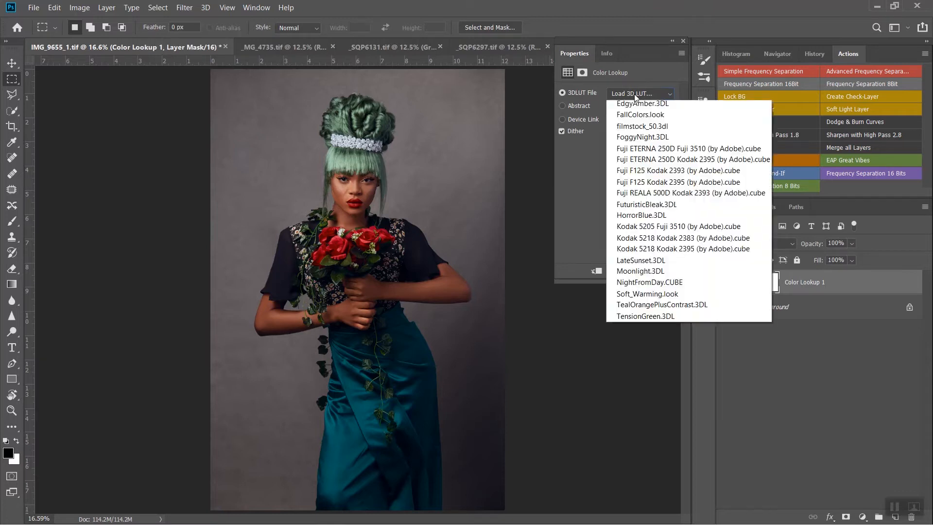
left_click(640, 103)
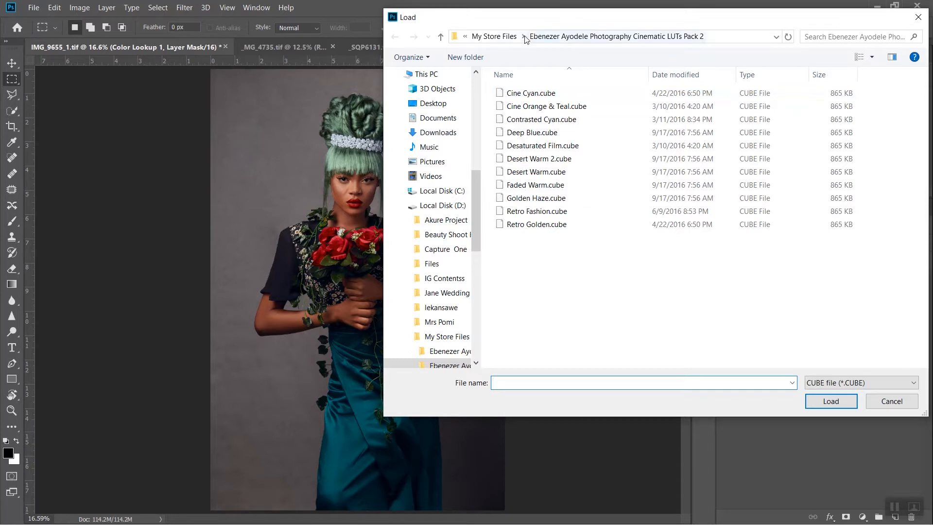
double_click(535, 93)
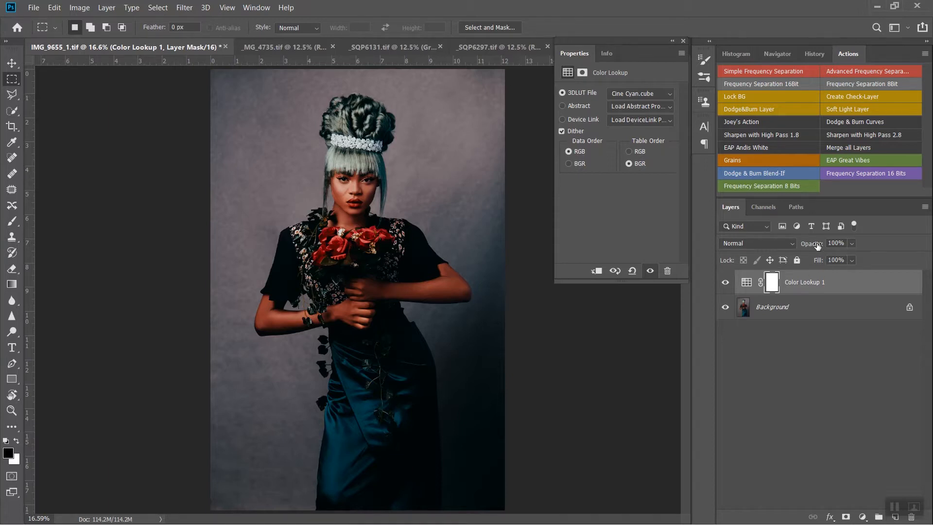
- Reduce the Color Lookup layer's opacity to 64% and toggle its visibility to compare before and after
left_click_drag(815, 247, 792, 249)
left_click(725, 283)
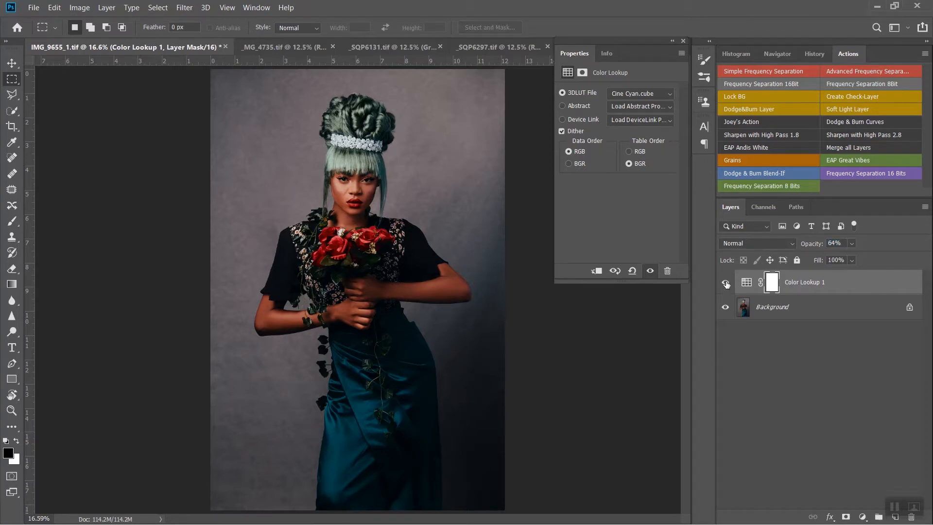
left_click(727, 284)
- Add a Selective Color adjustment layer above the Color Lookup layer, with Reds as the target color
left_click(862, 517)
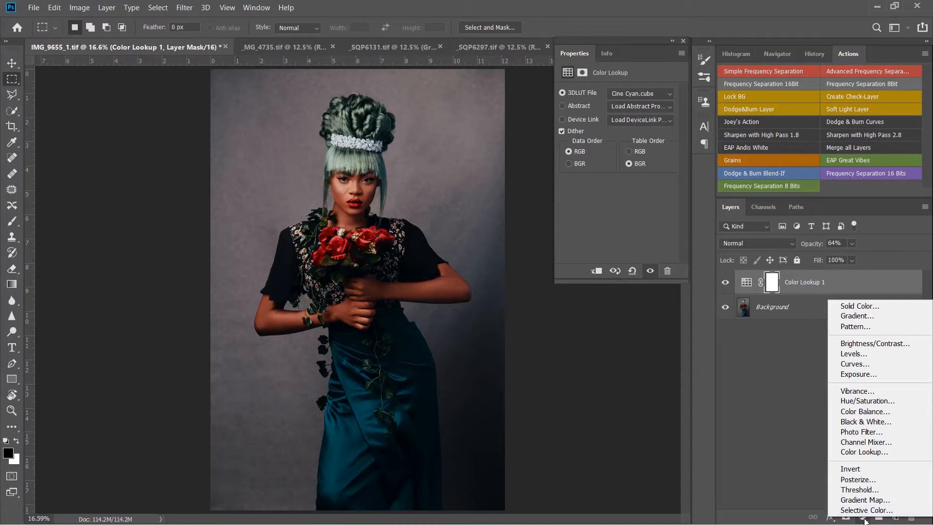
left_click(863, 510)
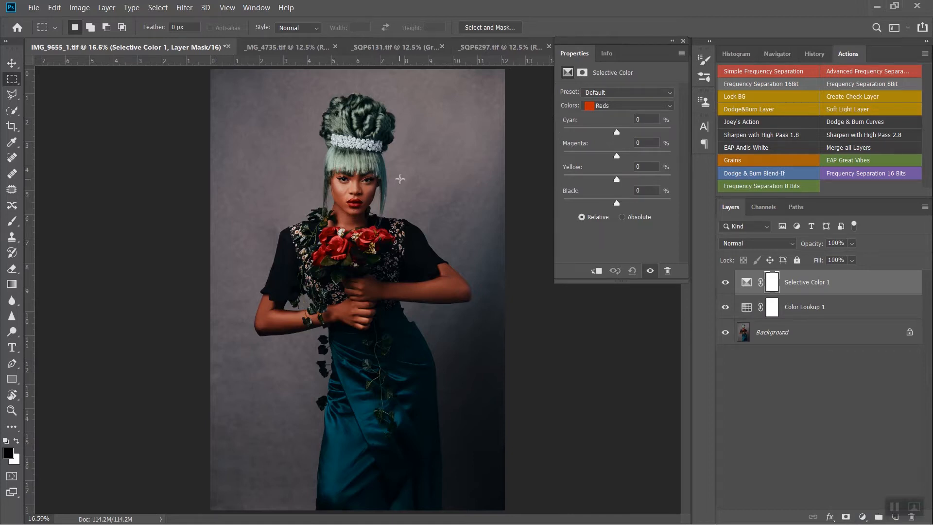
left_click(605, 106)
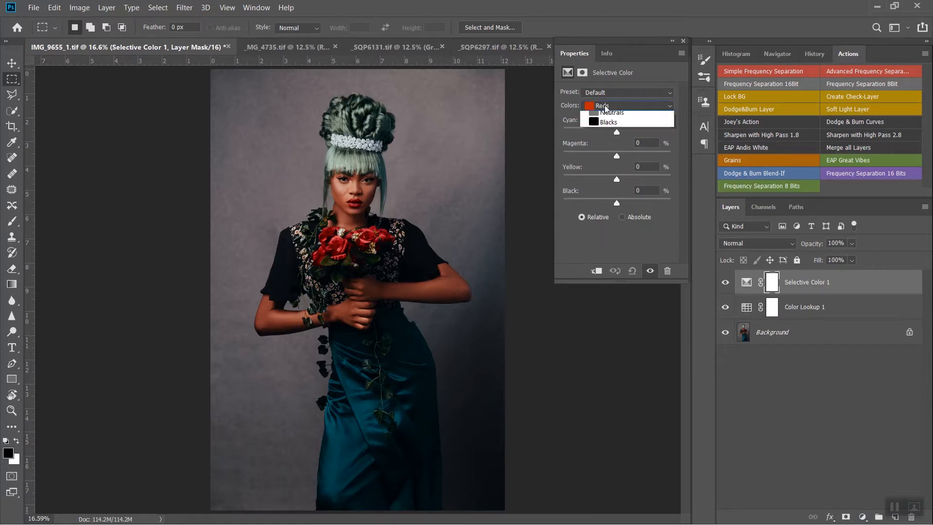
left_click(604, 106)
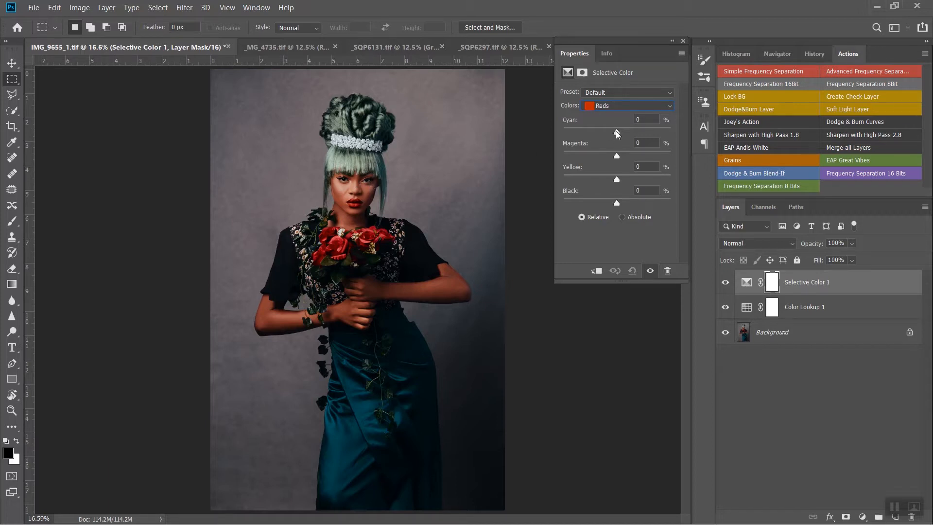
- Set the Reds to Cyan +2, Magenta -1, Yellow +3 and Black -3, and compare with the Selective Color layer hidden
left_click_drag(617, 130, 616, 130)
left_click_drag(616, 136, 593, 136)
left_click_drag(618, 130, 618, 132)
left_click_drag(616, 156, 616, 157)
left_click_drag(618, 180, 619, 180)
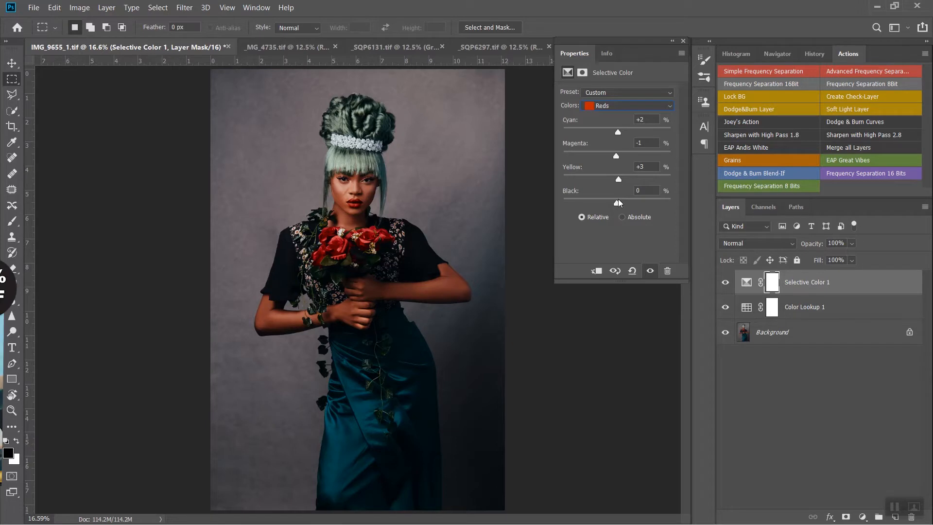
left_click_drag(618, 204, 609, 206)
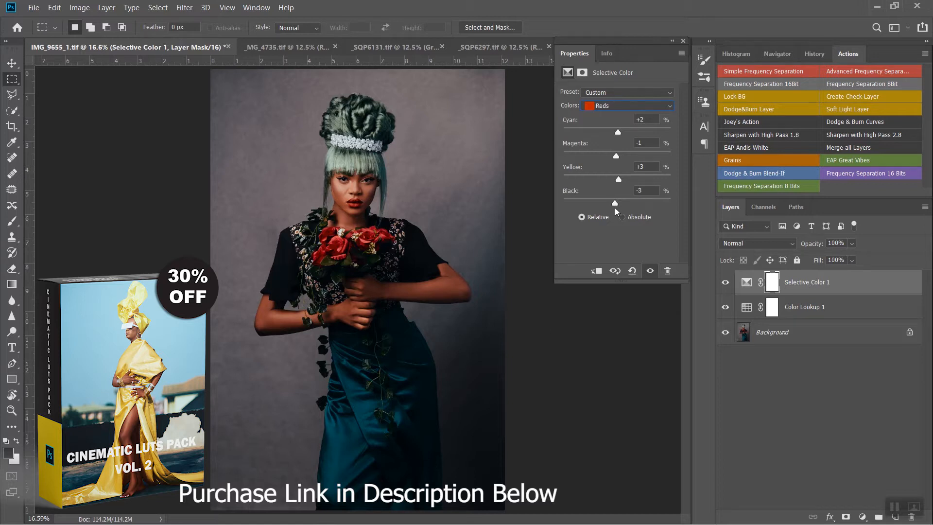
left_click(726, 284)
left_click(725, 284)
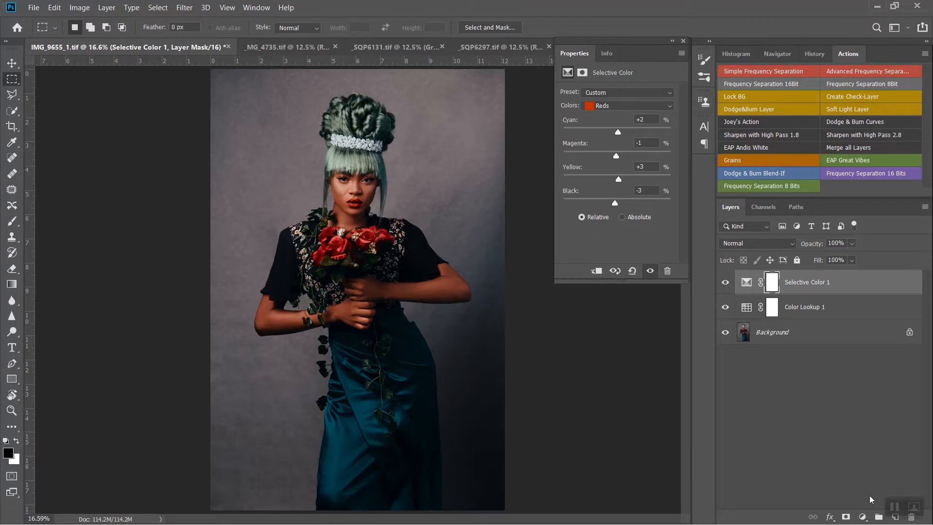
- Add a Curves adjustment layer on top and place a midtone point near the centre of the RGB curve
left_click(861, 518)
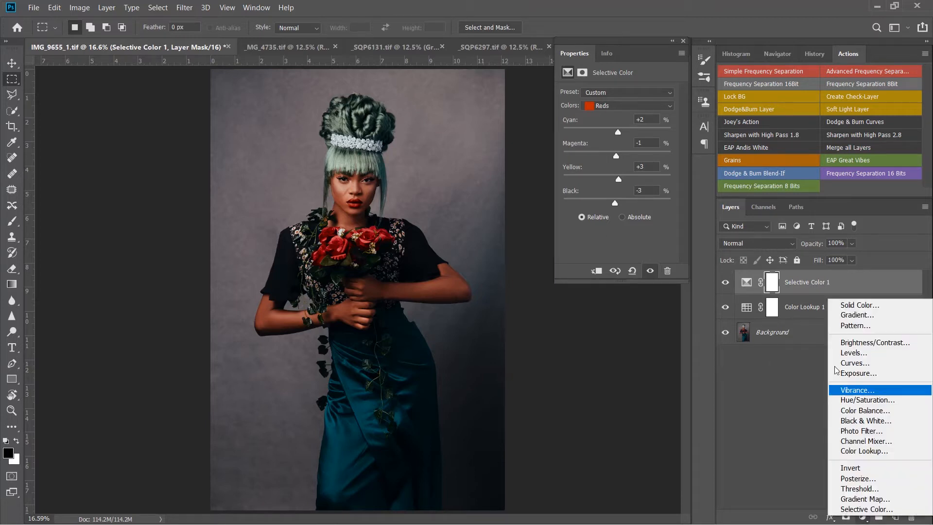
left_click(861, 359)
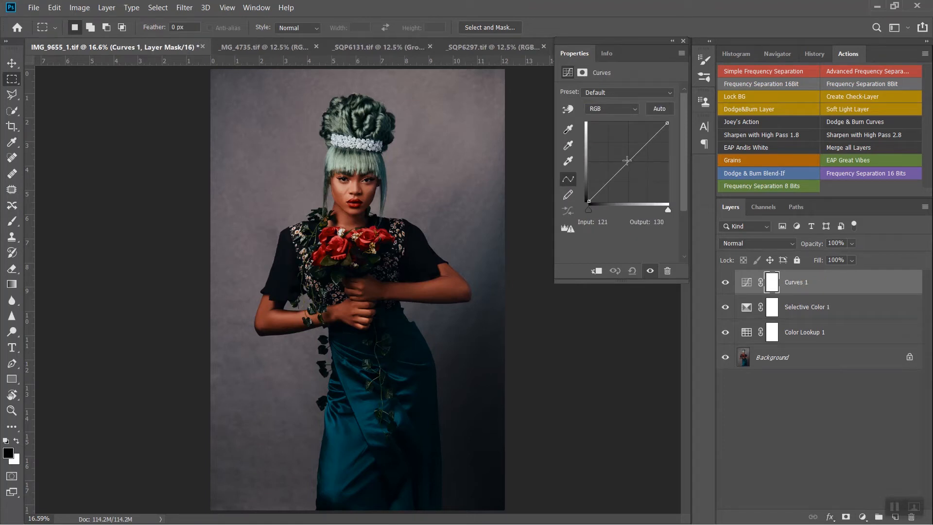
left_click(627, 161)
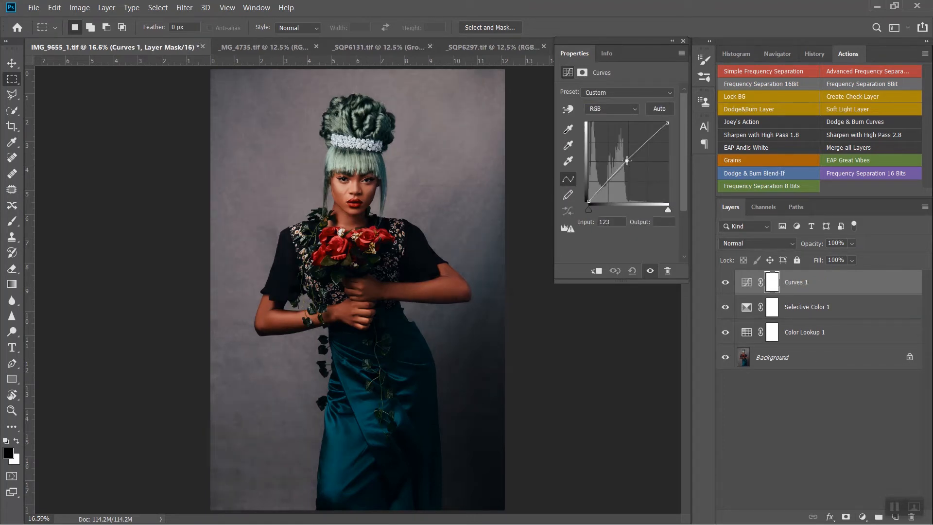
left_click_drag(627, 160, 629, 161)
- Lift the RGB curve's black point slightly and add a shadow point at input 61
left_click(588, 200)
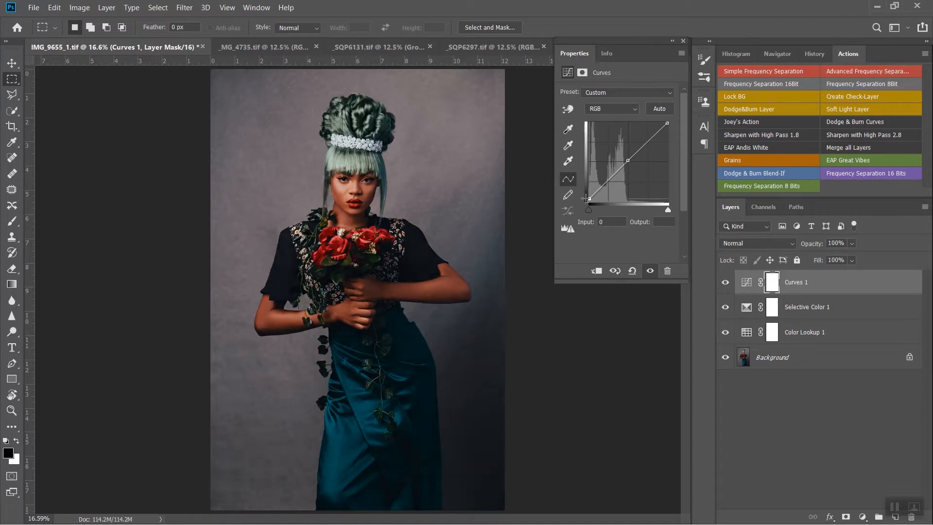
left_click_drag(585, 198, 584, 197)
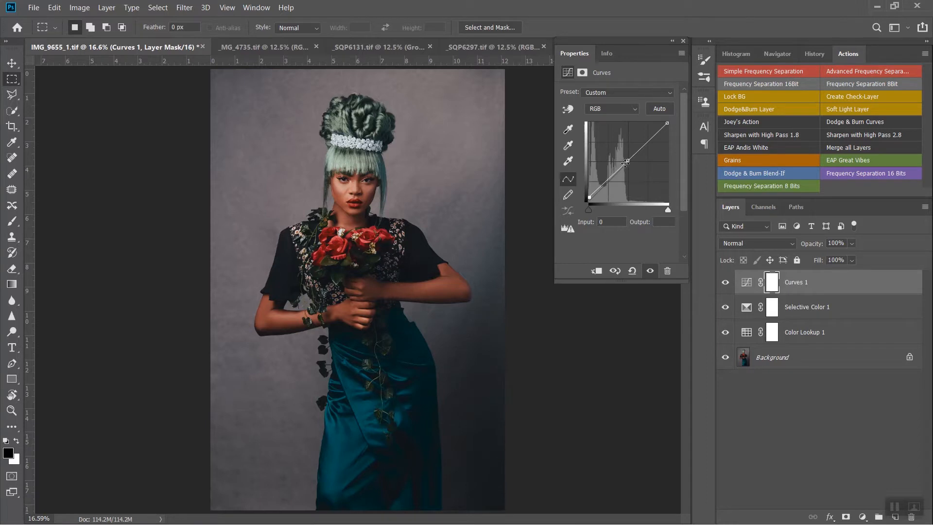
left_click(609, 182)
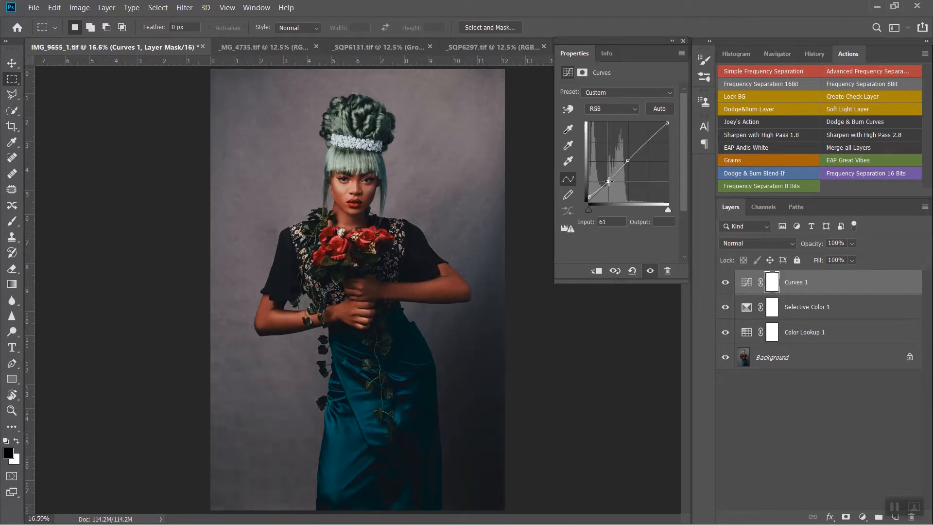
left_click(589, 197)
- Compare the image with and without the Curves layer, and shift the curve's midtone point to input 133
left_click(648, 271)
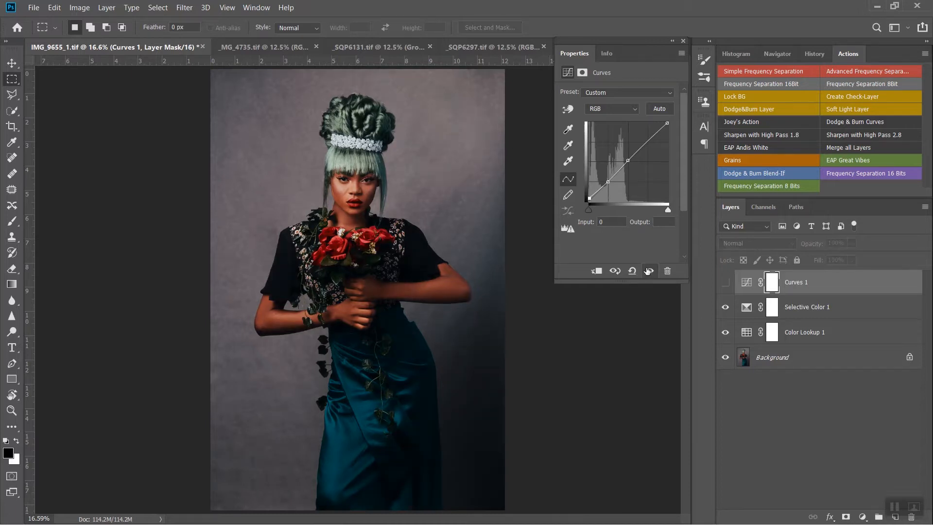
left_click(649, 270)
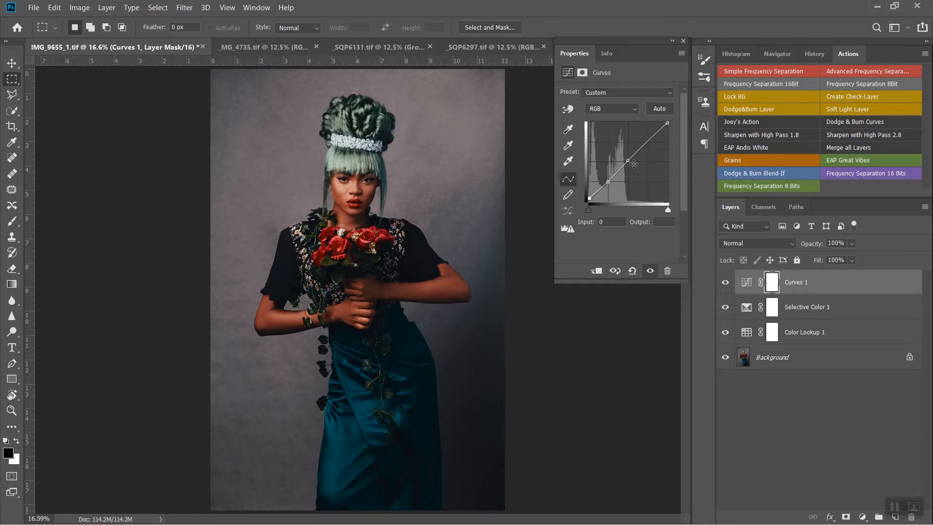
left_click_drag(628, 161, 630, 162)
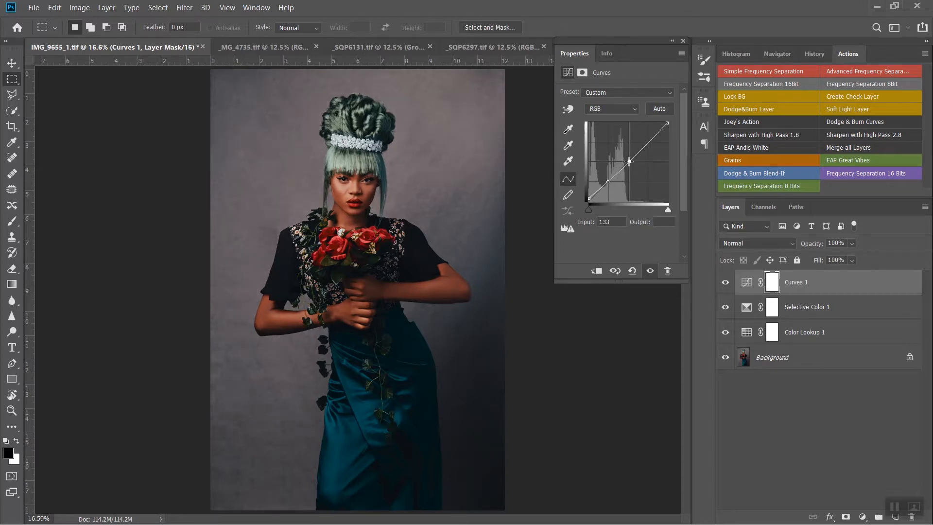
- Group the Curves, Selective Color and Color Lookup layers and toggle the group's visibility to compare before and after
left_click(818, 332, "shift")
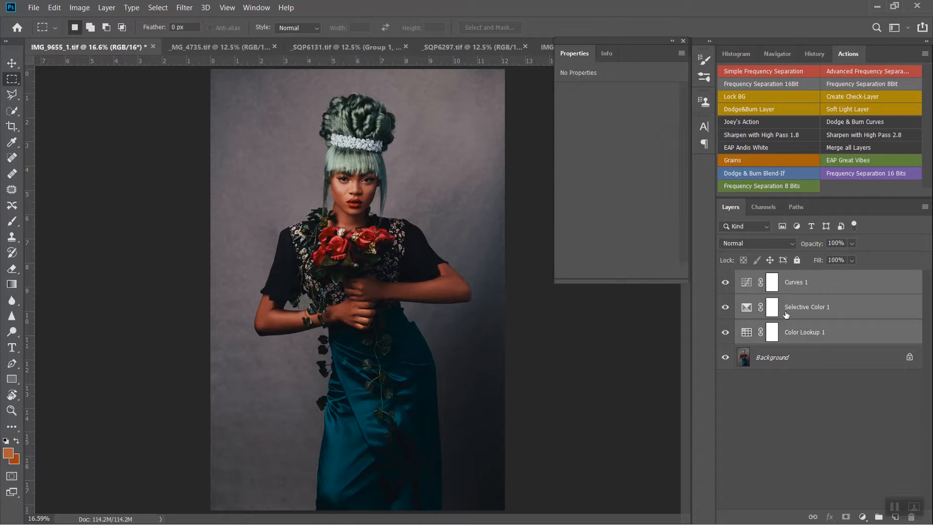
key("ctrl+g")
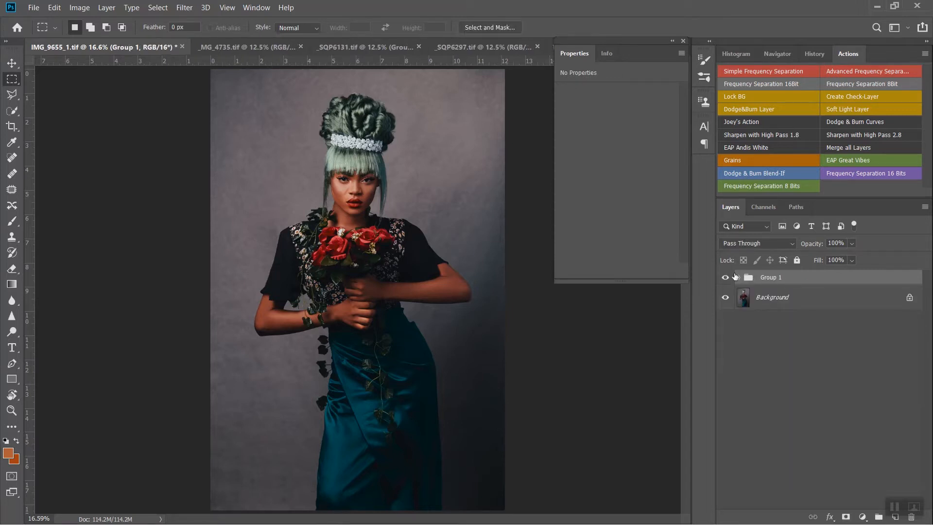
left_click(726, 277)
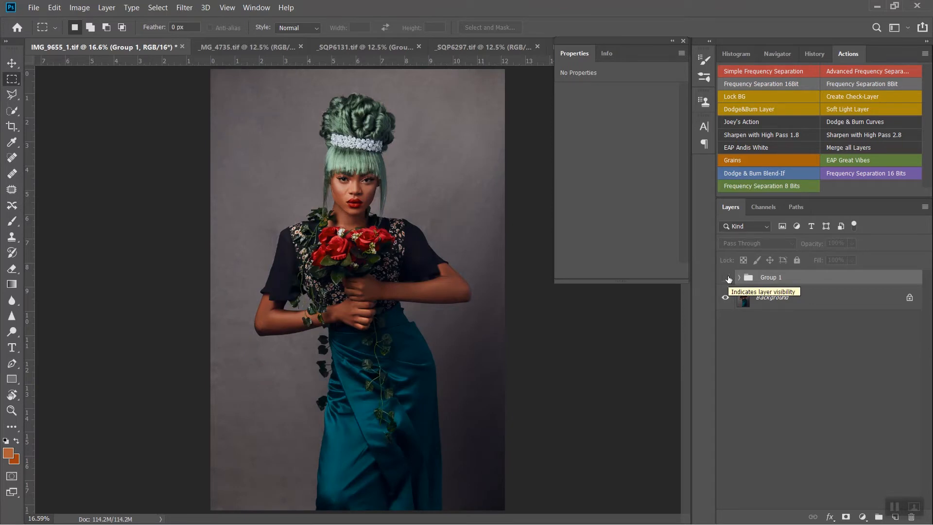
left_click(726, 278)
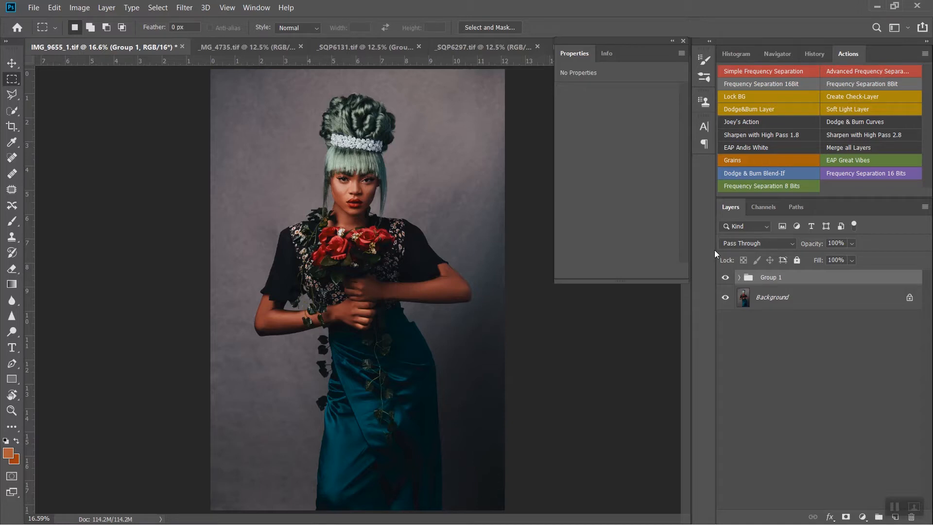
- Switch to the _MG_4735.tif document and add a Color Lookup adjustment layer above its Background
left_click(260, 47)
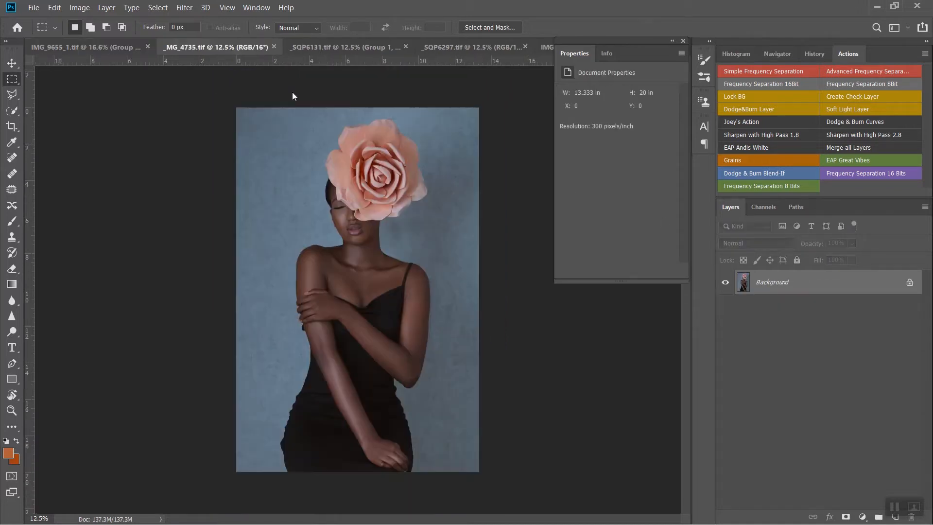
left_click(864, 517)
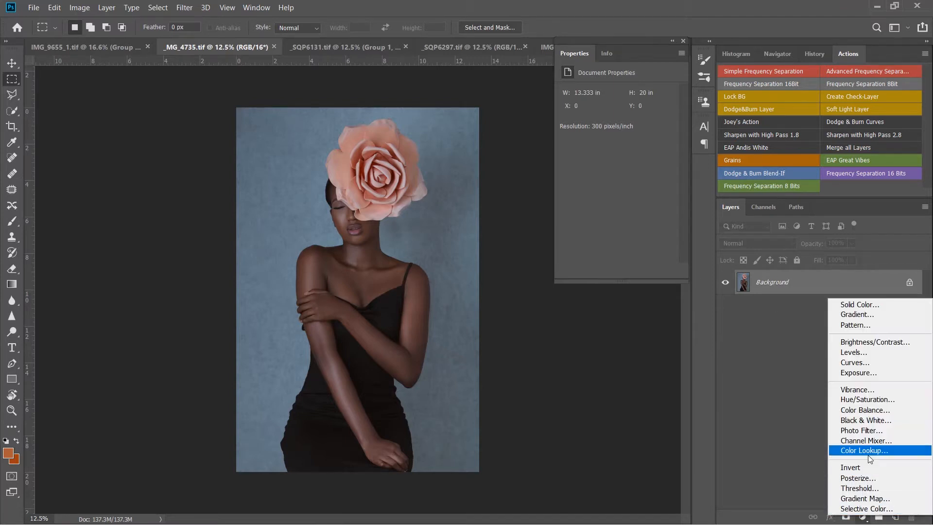
left_click(868, 451)
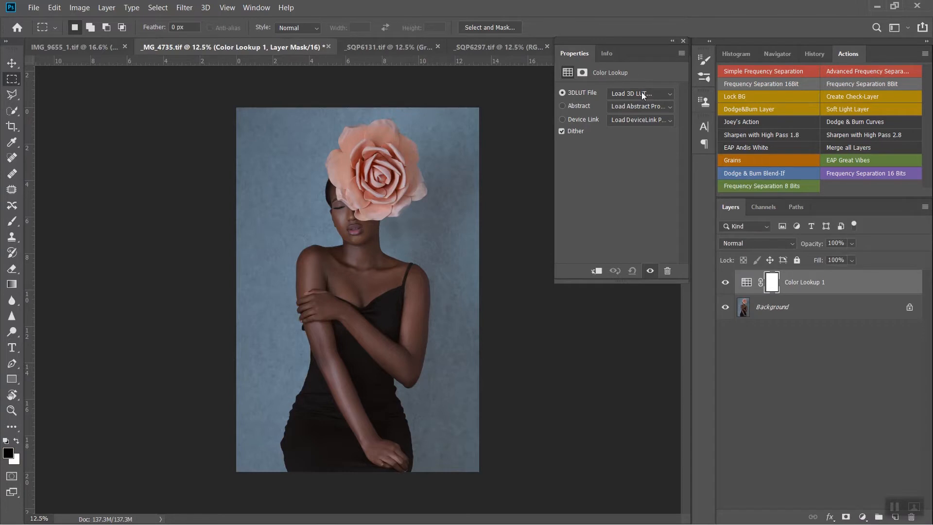
- Try the Desert Warm.cube and Faded Warm.cube 3D LUTs on the rose portrait's Color Lookup layer
left_click(640, 88)
left_click(672, 98)
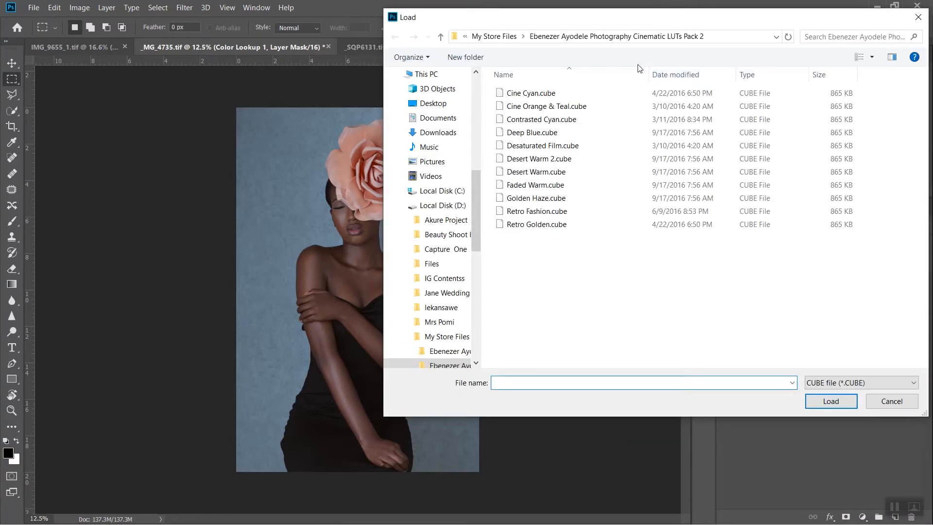
double_click(555, 173)
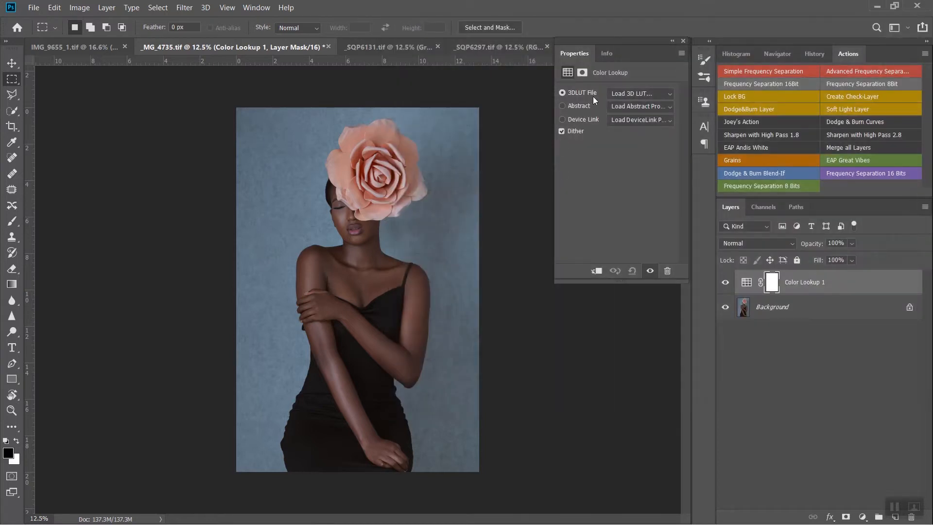
left_click(617, 93)
left_click(623, 106)
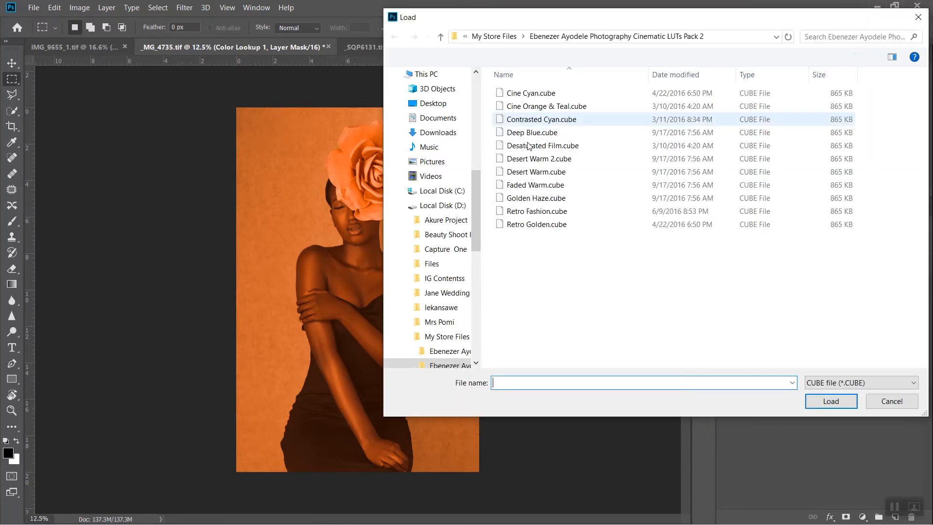
double_click(537, 185)
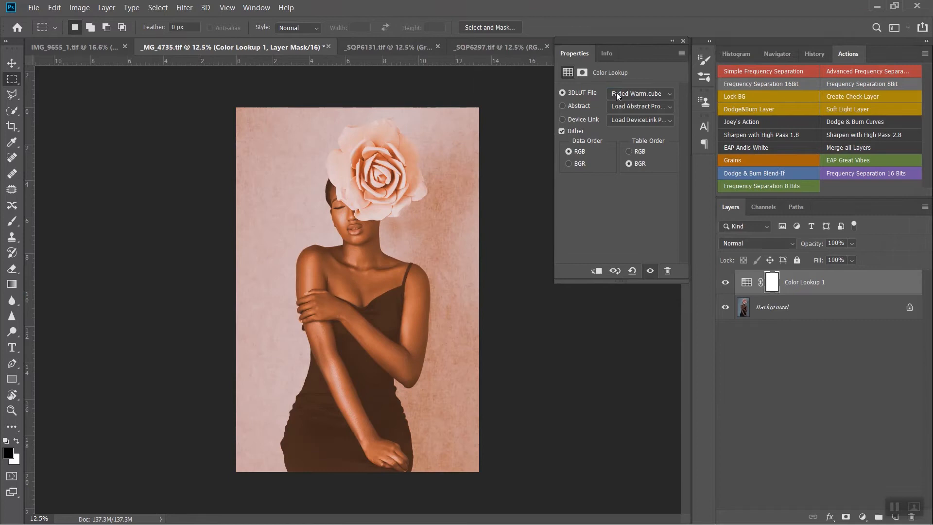
- Load the Golden Haze.cube 3D LUT into the rose portrait's Color Lookup layer
left_click(610, 90)
left_click(622, 103)
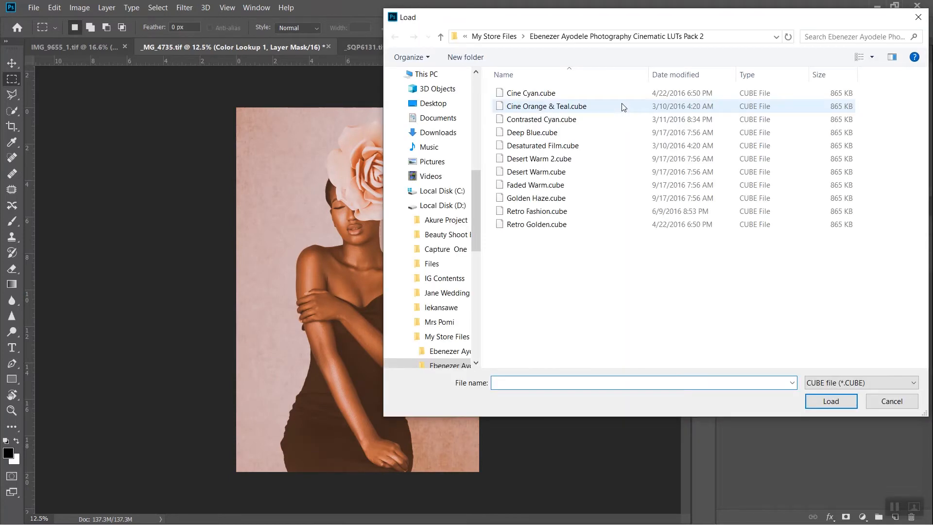
double_click(555, 197)
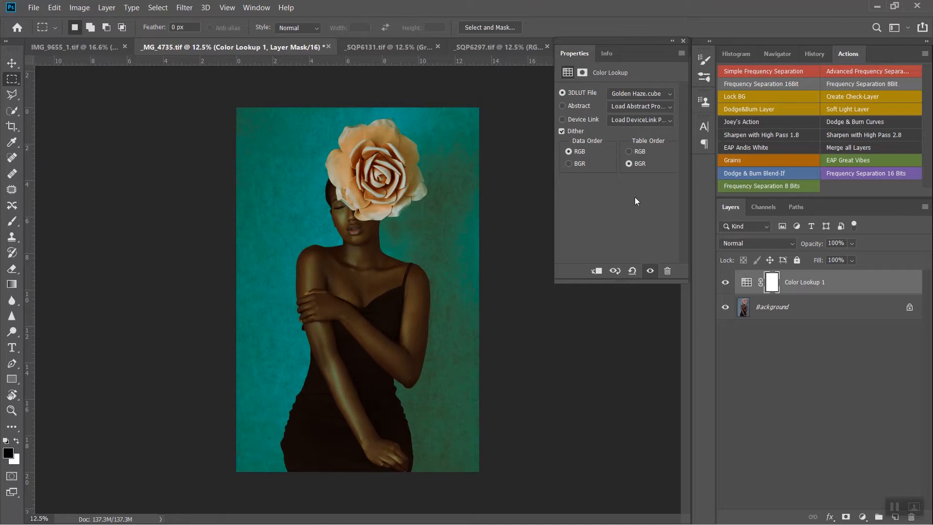
- Set the rose portrait's Color Lookup layer to 60% opacity and toggle its visibility to compare before and after
left_click_drag(816, 245, 793, 246)
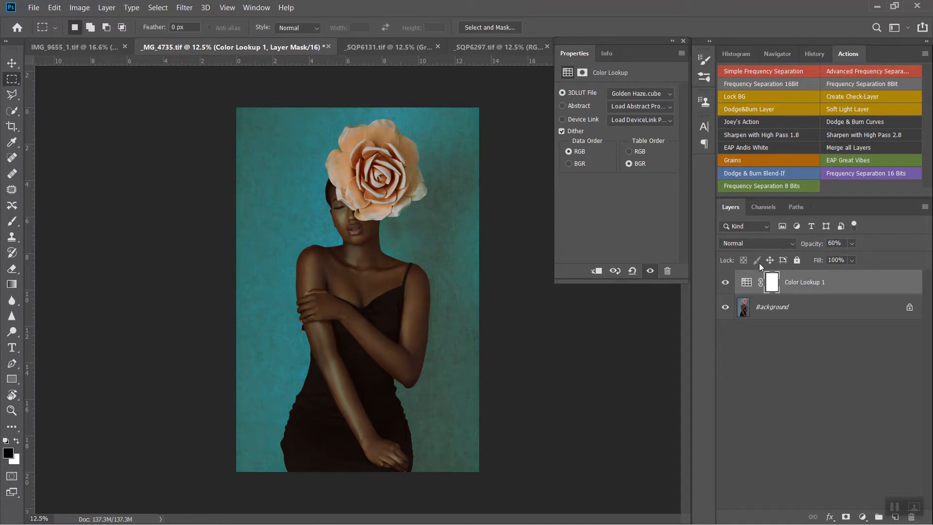
left_click(726, 283)
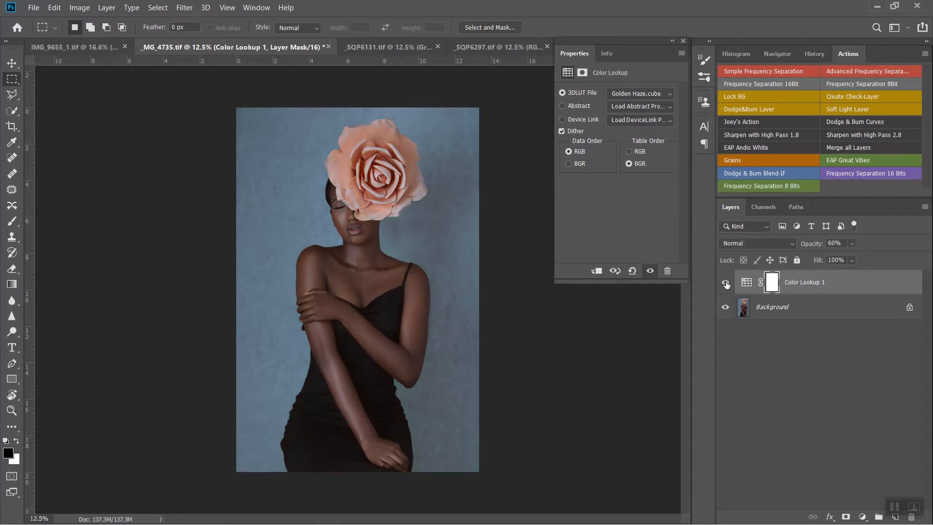
left_click(726, 283)
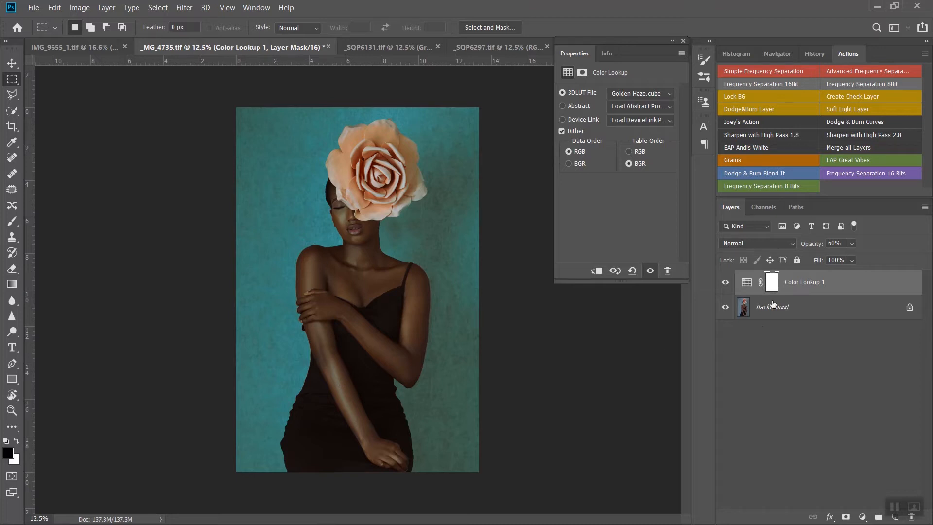
left_click(725, 282)
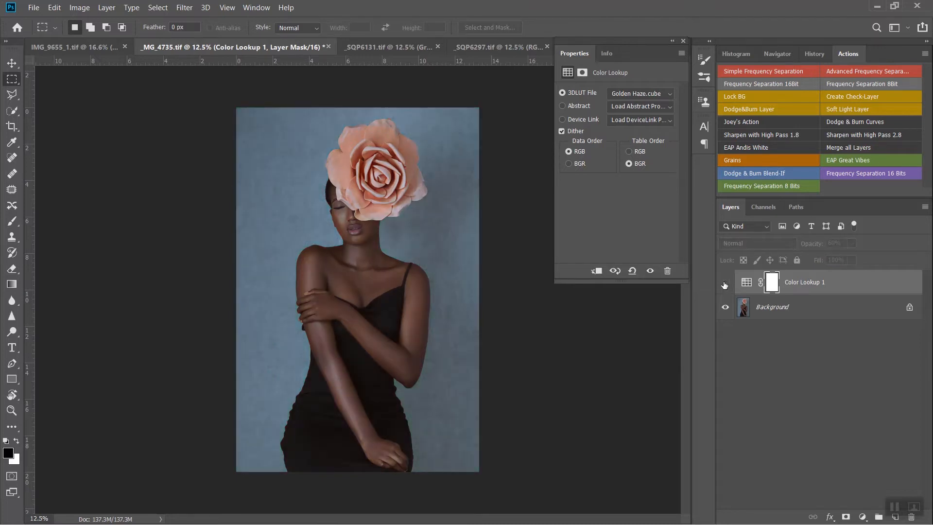
left_click(725, 283)
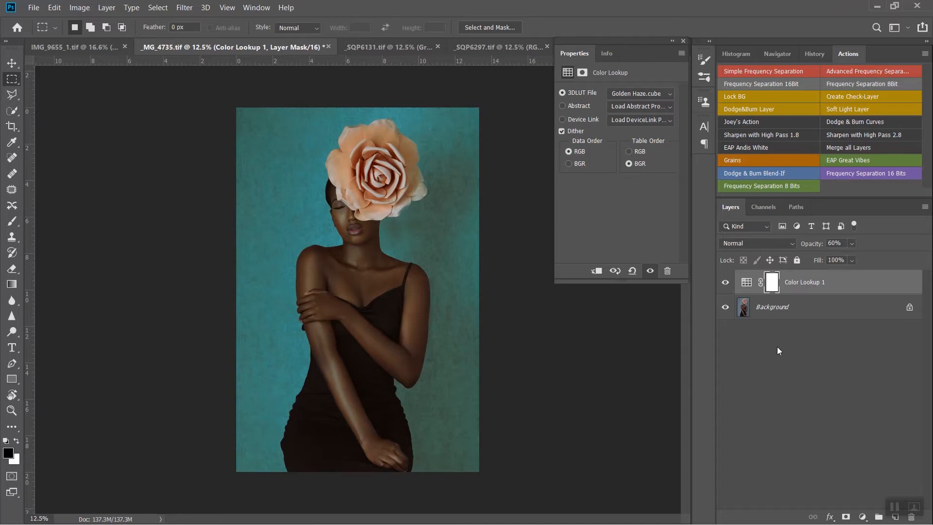
- Add a Curves adjustment layer, anchor the RGB curve's midpoint and slightly lift its black point to fade the shadows
left_click(863, 517)
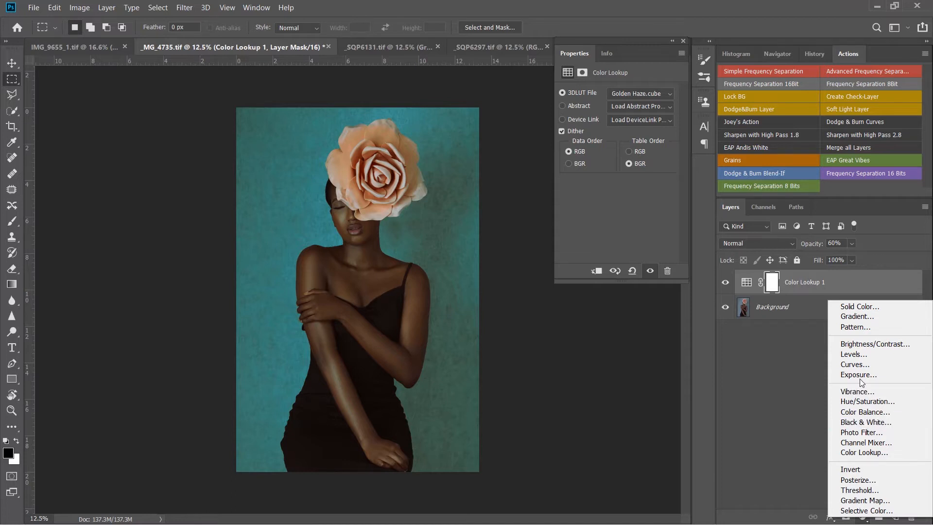
left_click(861, 366)
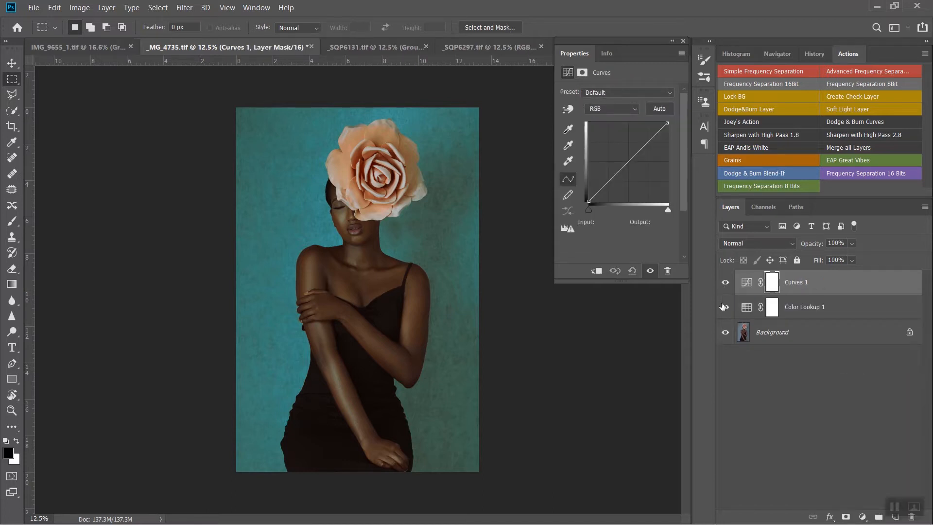
left_click(726, 307)
left_click(726, 307)
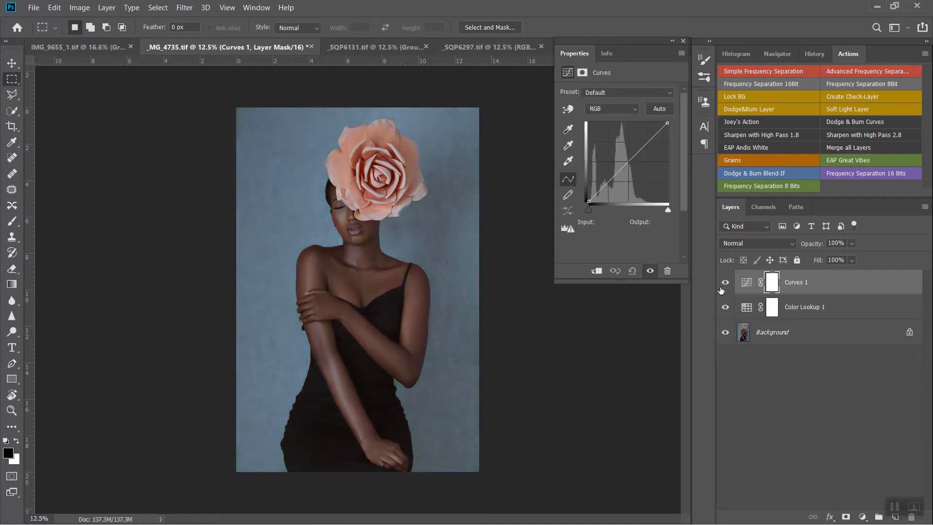
left_click(627, 161)
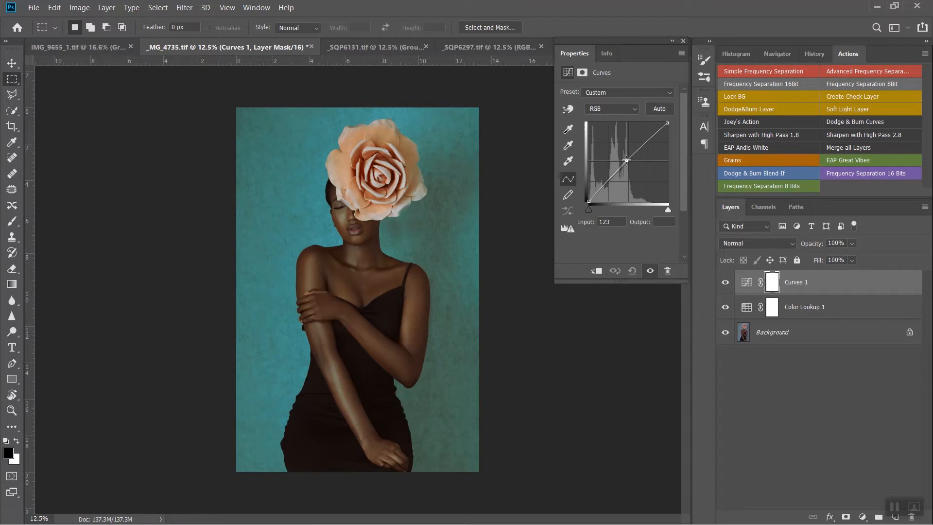
left_click(589, 201)
left_click_drag(583, 200, 582, 198)
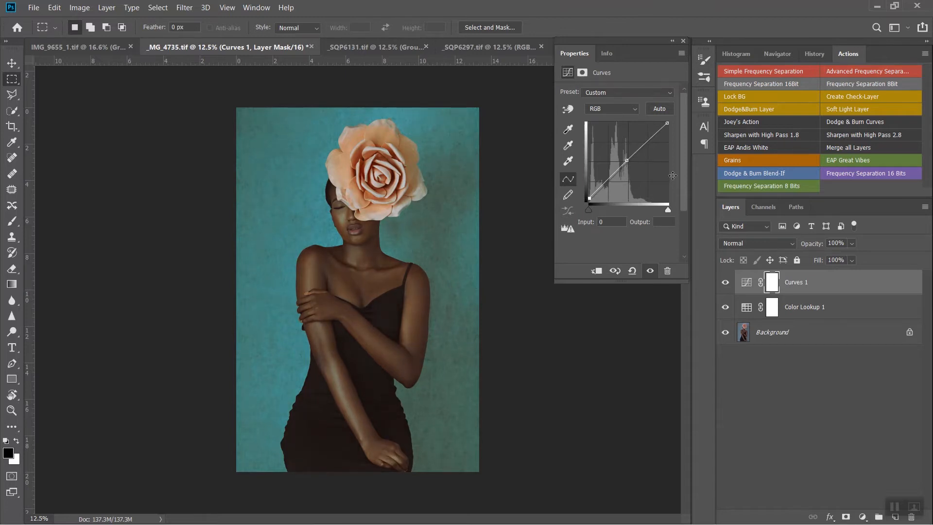
- Add a Selective Color layer, set the Reds to Cyan -7 and Magenta +14, and compare with the layer hidden
left_click(862, 516)
left_click(870, 505)
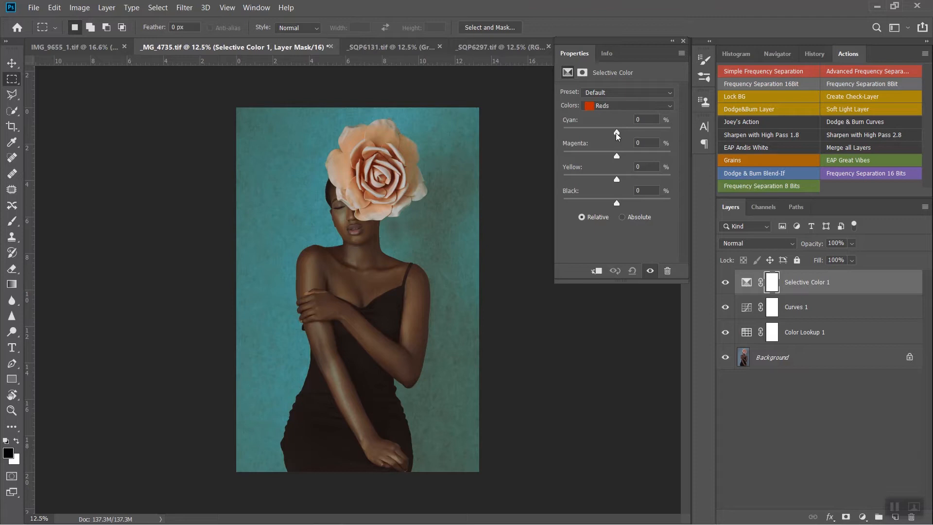
left_click_drag(617, 134, 607, 133)
left_click_drag(611, 135, 611, 135)
left_click_drag(628, 156, 629, 156)
left_click(625, 154)
left_click(649, 270)
left_click(650, 271)
- Set the Reds to Yellow +13 and Black -14 in Selective Color, toggling the layer's visibility to check the effect
left_click_drag(617, 178, 618, 179)
left_click_drag(623, 181, 624, 182)
left_click(650, 271)
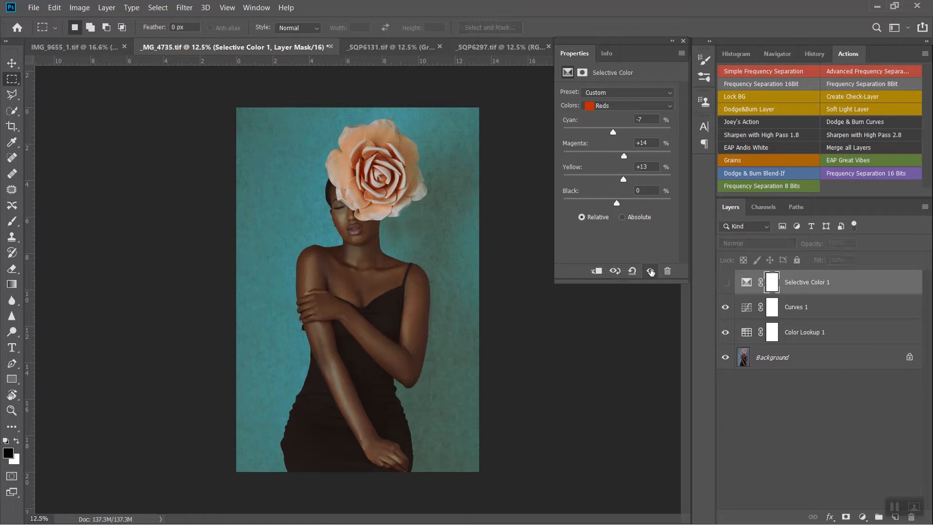
left_click(651, 272)
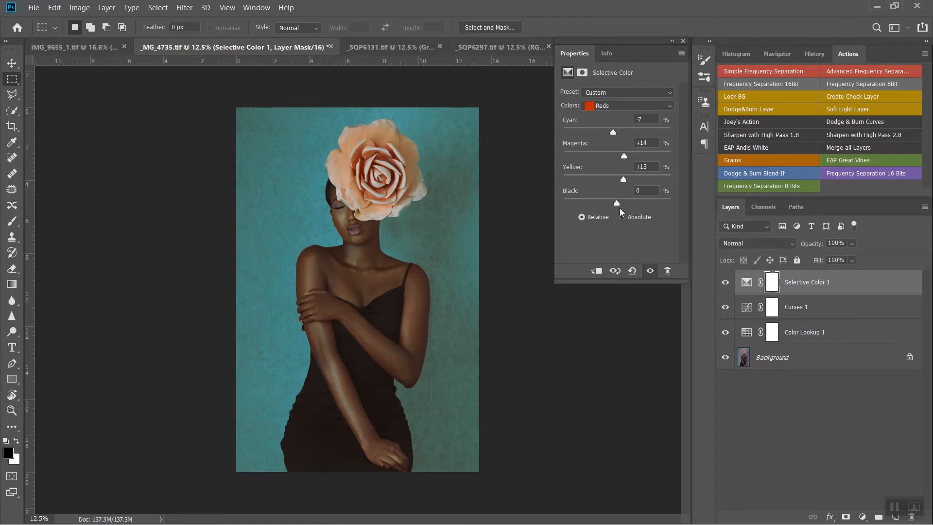
left_click_drag(617, 204, 610, 202)
left_click(648, 271)
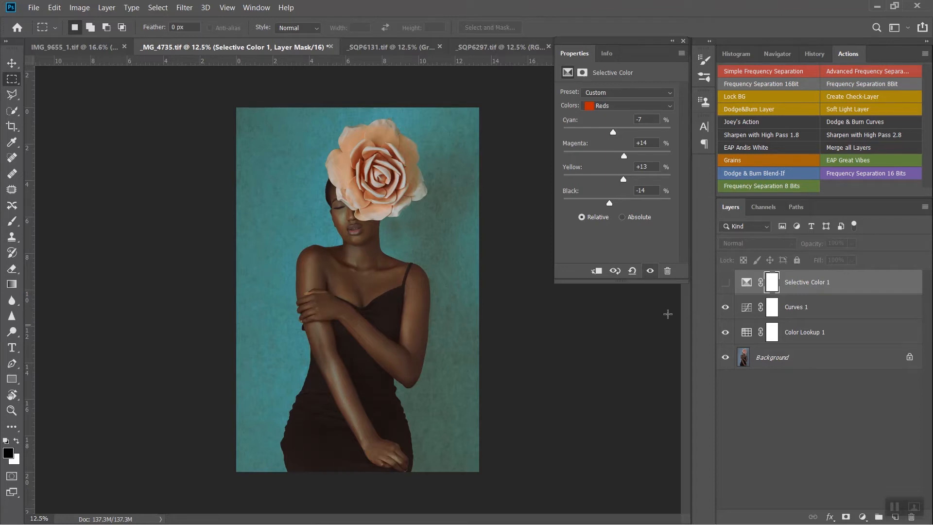
left_click(726, 284)
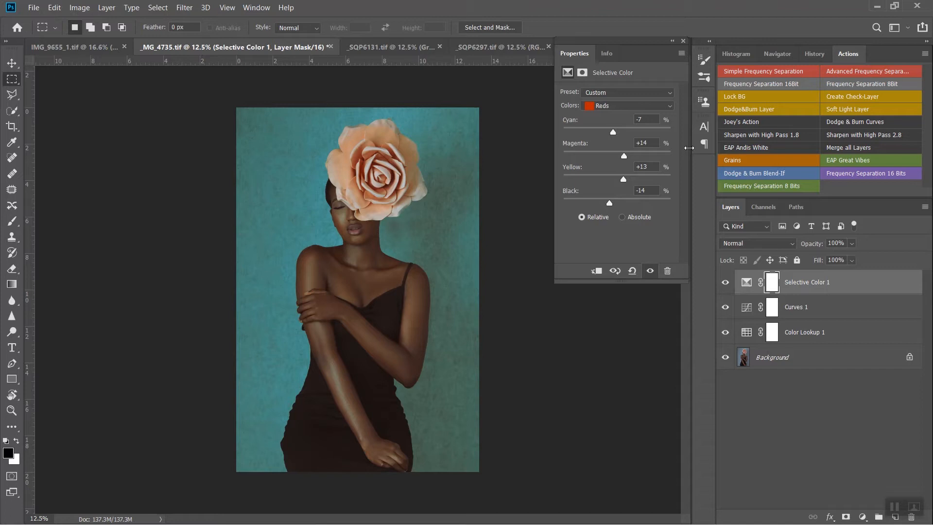
- Set the Yellows to Cyan -5, Magenta +9 and Yellow +3 in Selective Color, and compare with the layer hidden
left_click(636, 106)
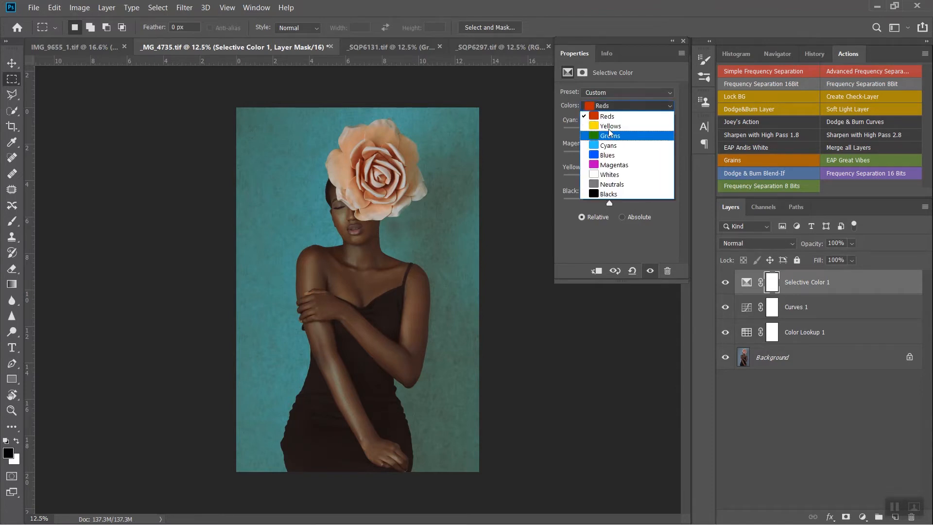
left_click(618, 126)
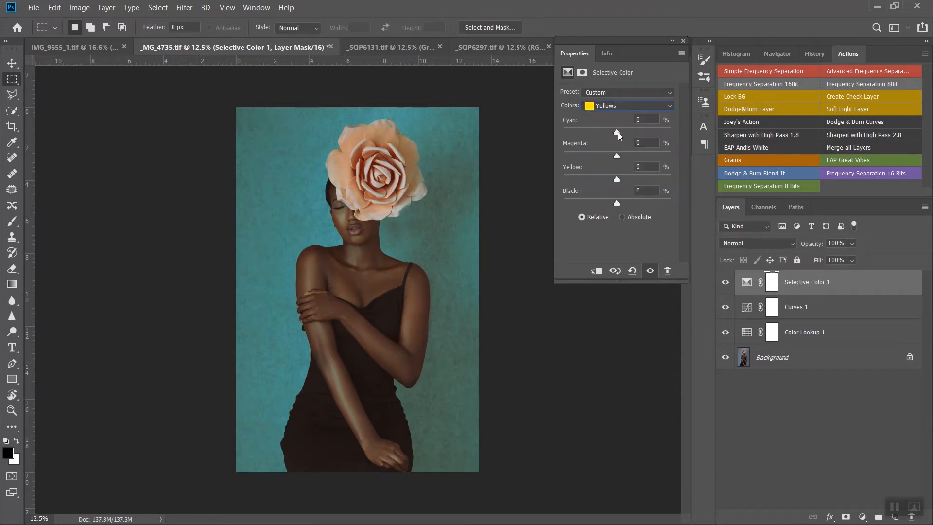
left_click_drag(617, 132, 615, 132)
left_click(621, 157)
left_click_drag(618, 179, 619, 180)
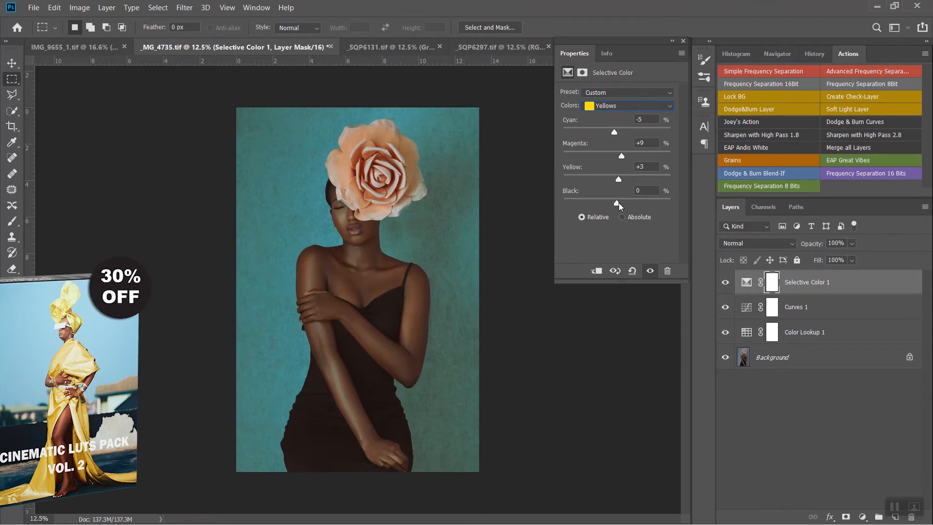
left_click(650, 270)
left_click(649, 270)
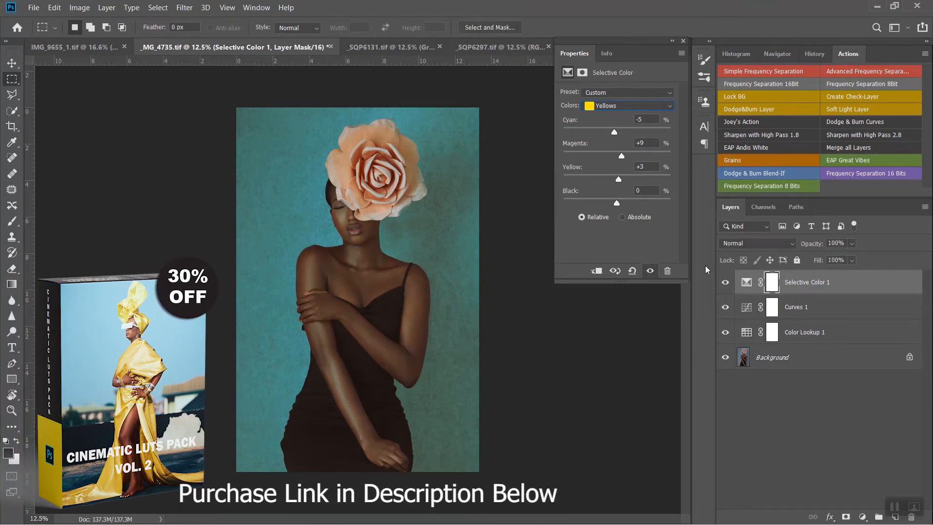
left_click(725, 284)
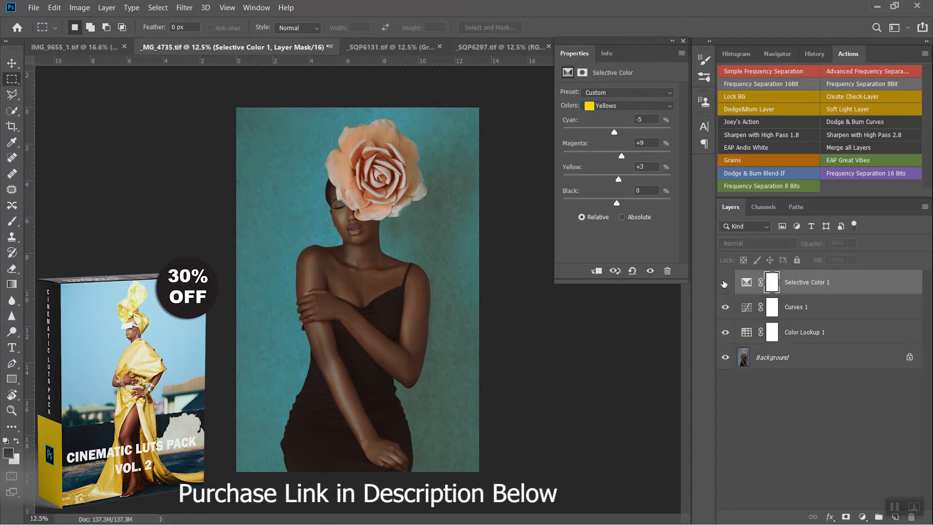
left_click(724, 283)
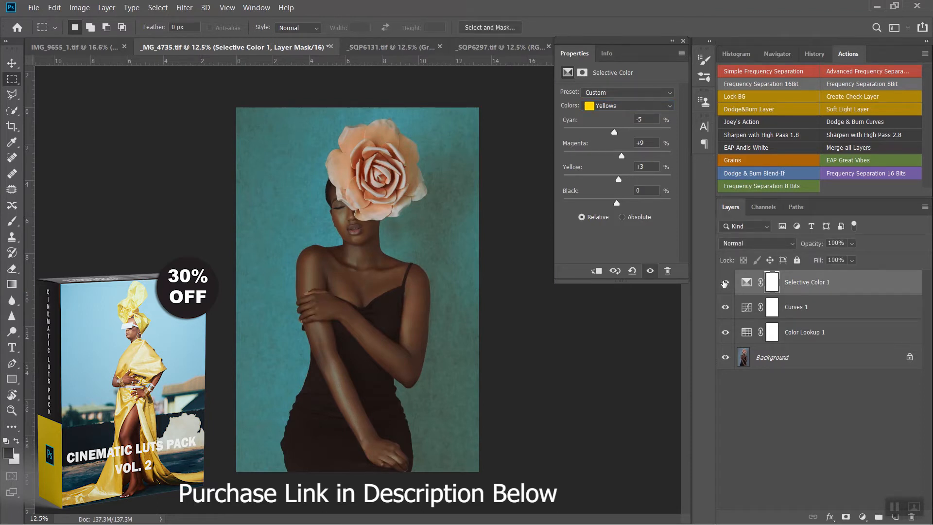
- Group the rose portrait's Selective Color, Curves and Color Lookup layers
left_click(746, 308)
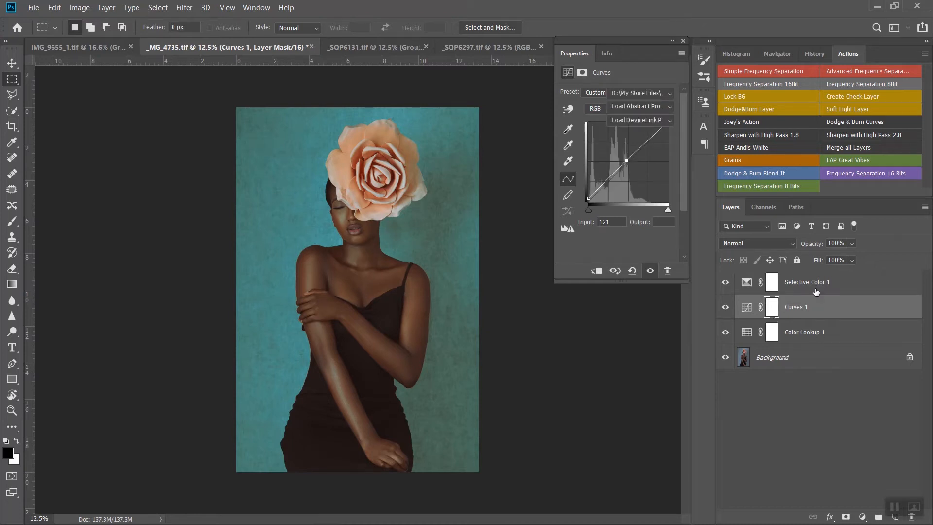
key("ctrl+alt+a")
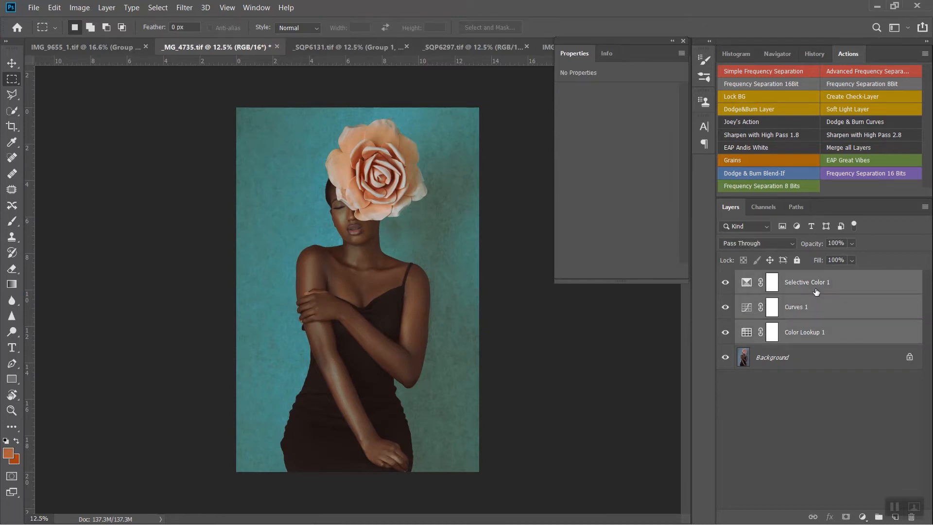
key("ctrl+g")
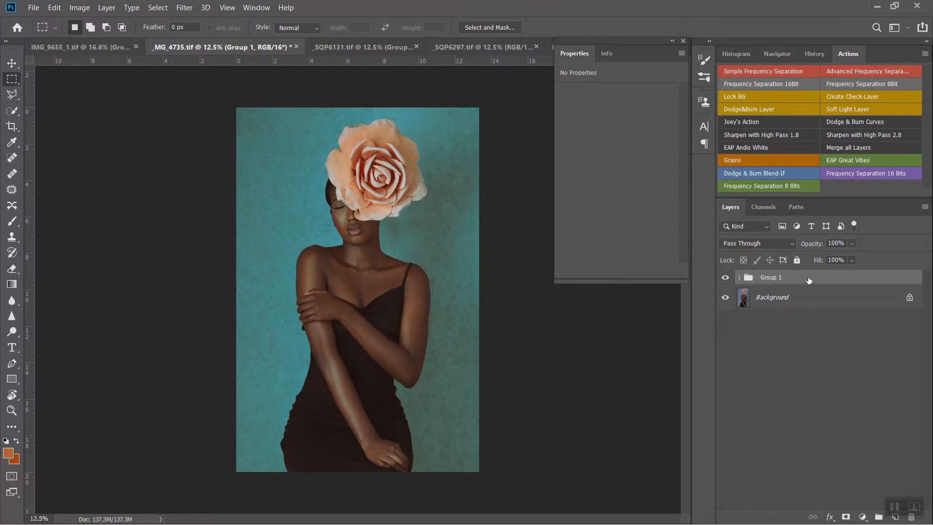
- Copy the adjustment group into the _SQP6131.tif document, then delete both the outer and nested groups above its Background
left_click_drag(808, 280, 353, 314)
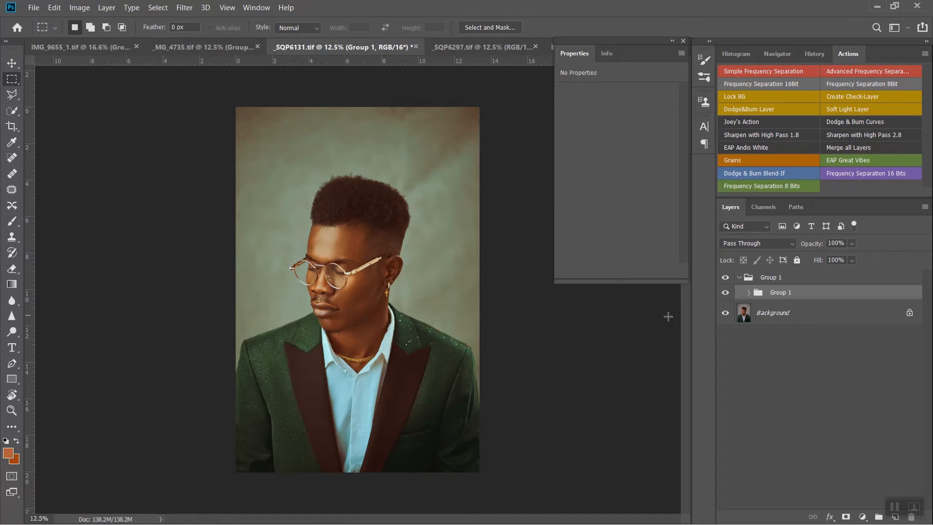
left_click(782, 277, "shift")
key("Delete")
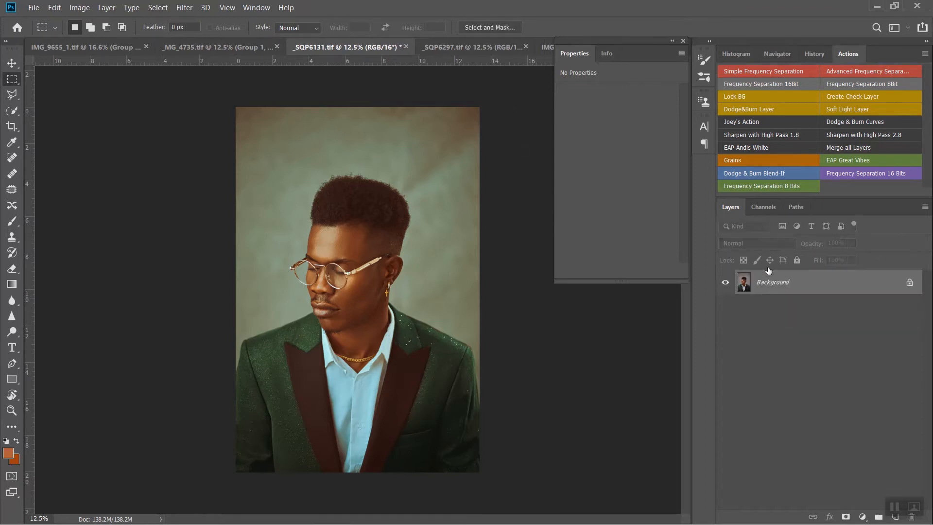
- Return to the _MG_4735.tif document and toggle the adjustment group's visibility to compare before and after
left_click(238, 45)
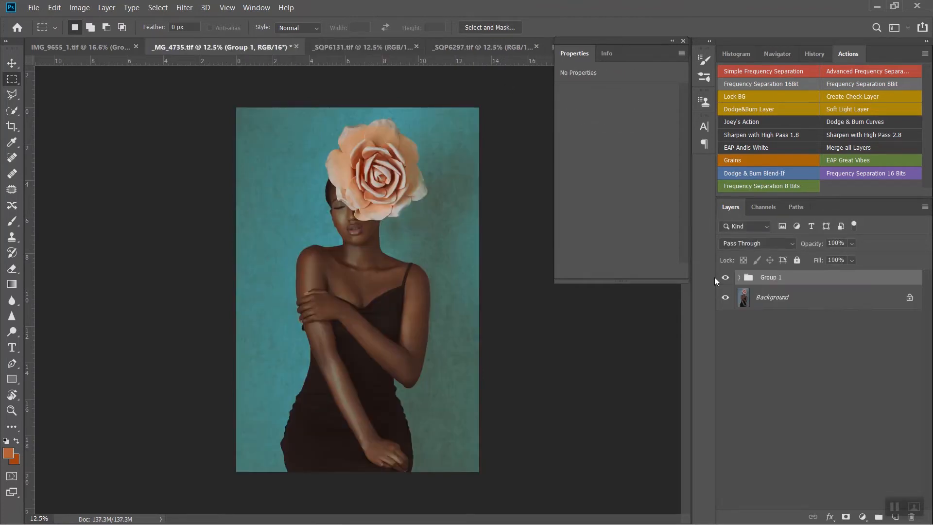
left_click(726, 277)
left_click(726, 278)
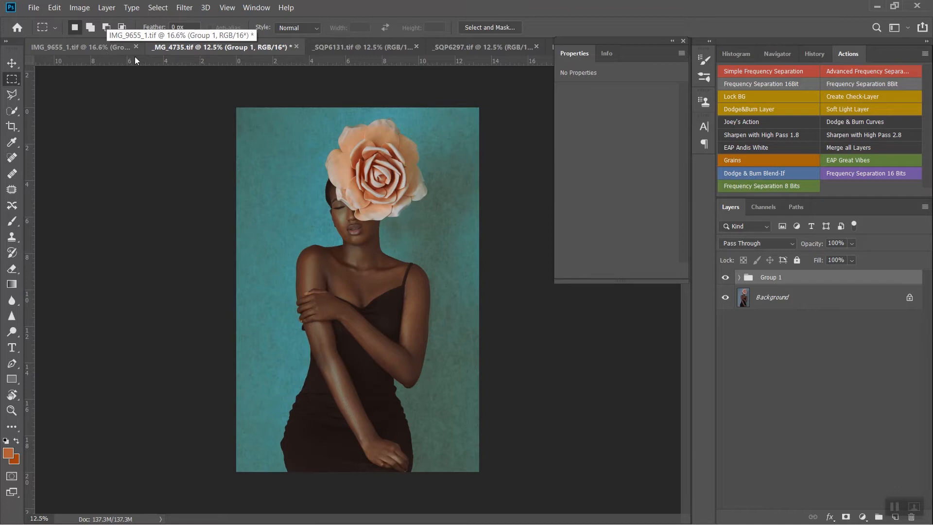
- Switch to the _SQP6131.tif document and add a Color Lookup adjustment layer above its Background
left_click(382, 49)
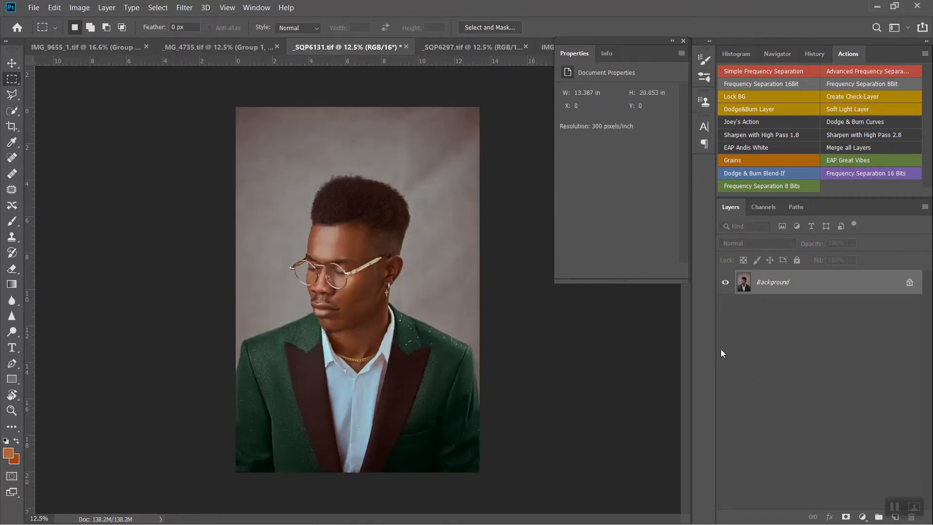
left_click(862, 516)
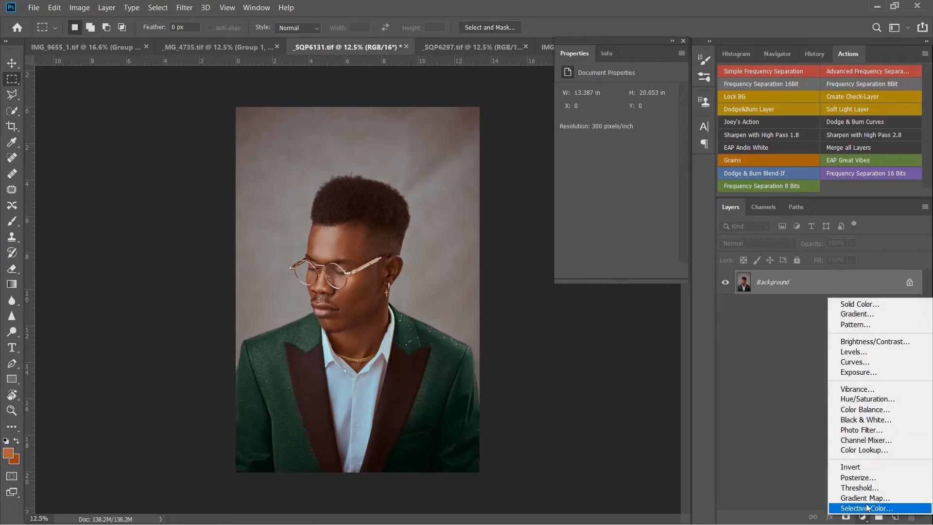
left_click(866, 449)
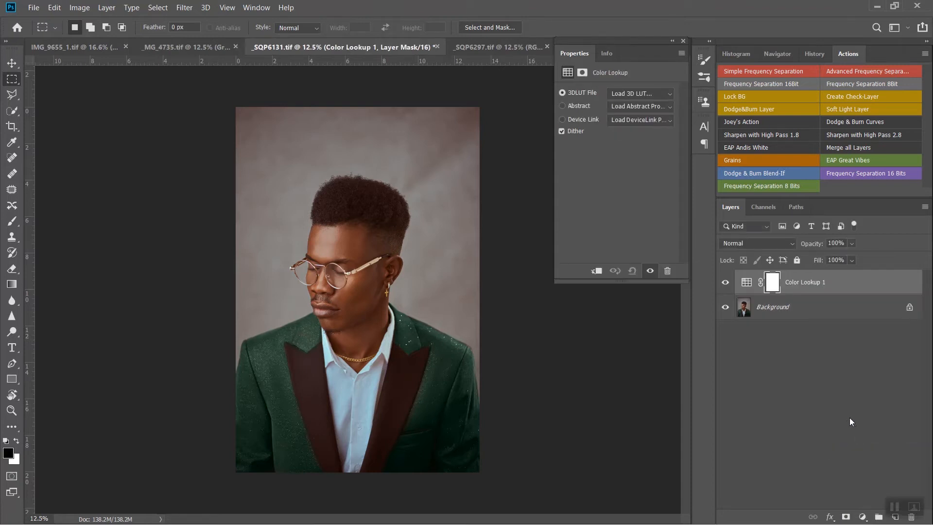
- Load the Desaturated Film.cube 3D LUT into the Color Lookup layer of the green-suit portrait
left_click(633, 90)
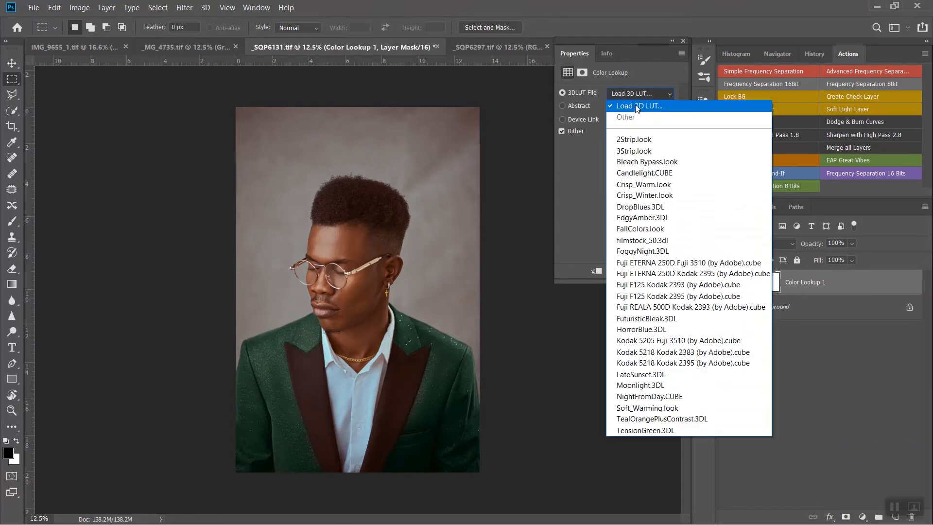
left_click(636, 105)
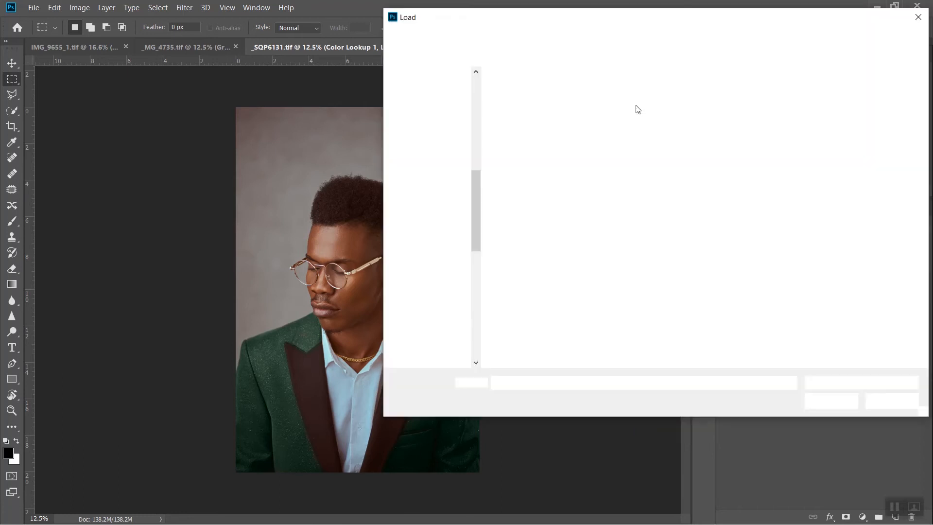
left_click_drag(514, 20, 577, 23)
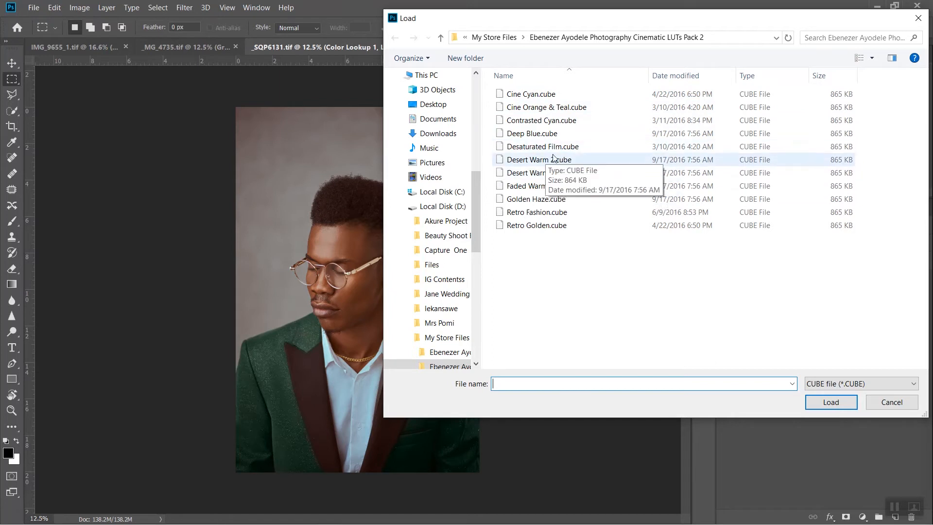
double_click(539, 147)
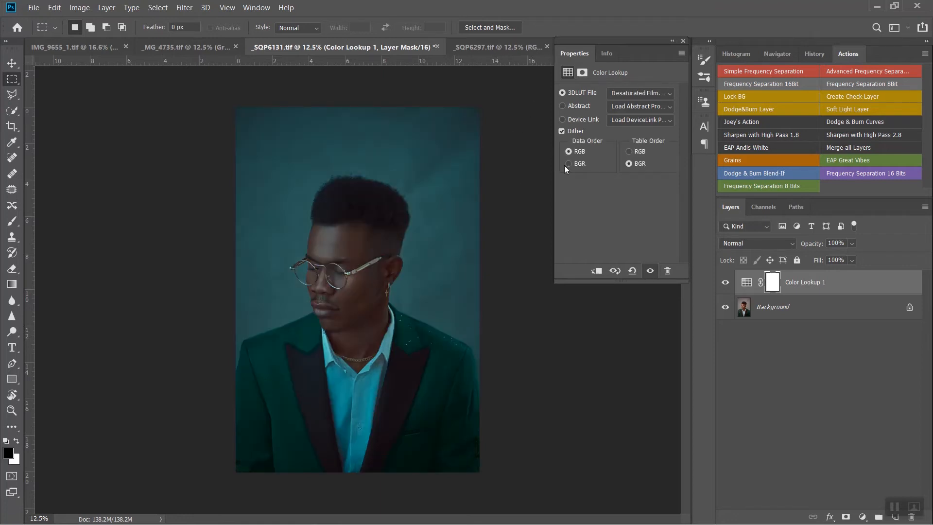
- Try the Deep Blue.cube 3D LUT on the Color Lookup layer of the green-suit portrait
left_click(628, 92)
left_click(629, 105)
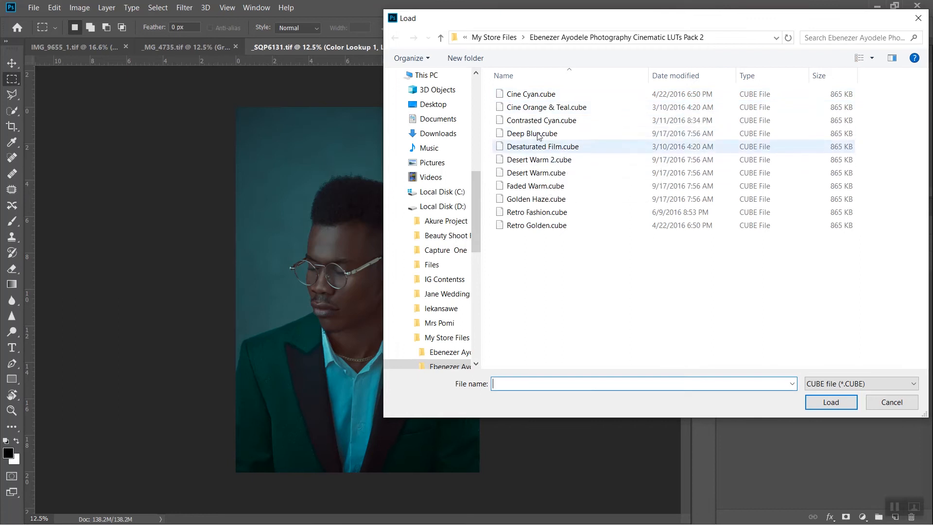
left_click(548, 138)
double_click(548, 136)
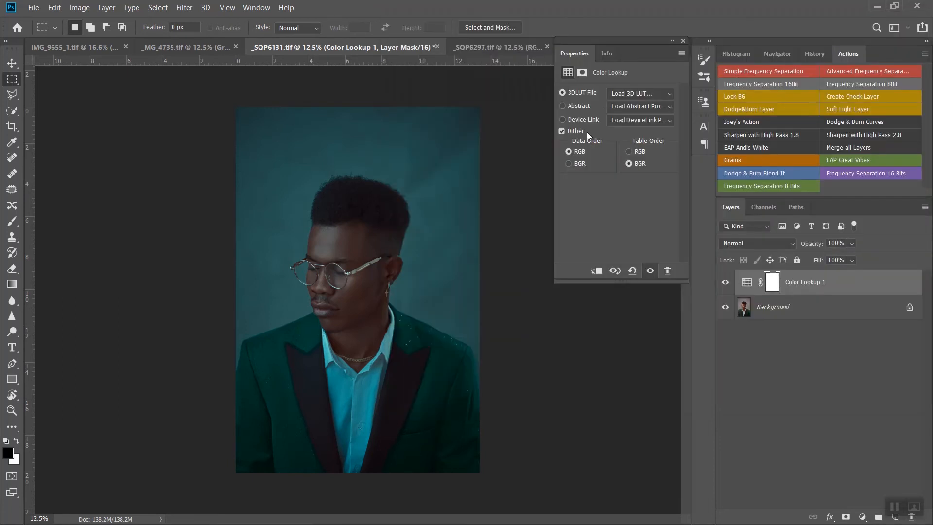
- Load the Contrasted Cyan.cube 3D LUT into the Color Lookup layer and reduce the layer's opacity to 91%
left_click(619, 92)
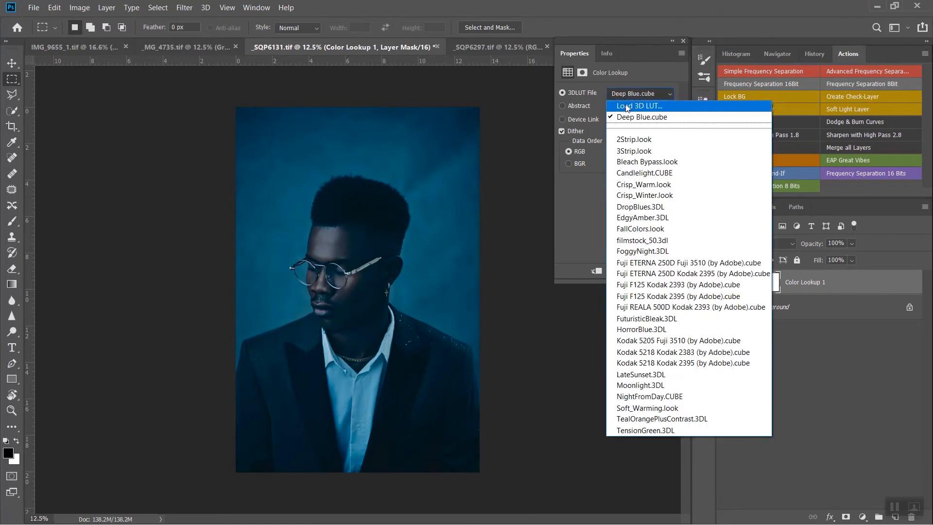
left_click(625, 104)
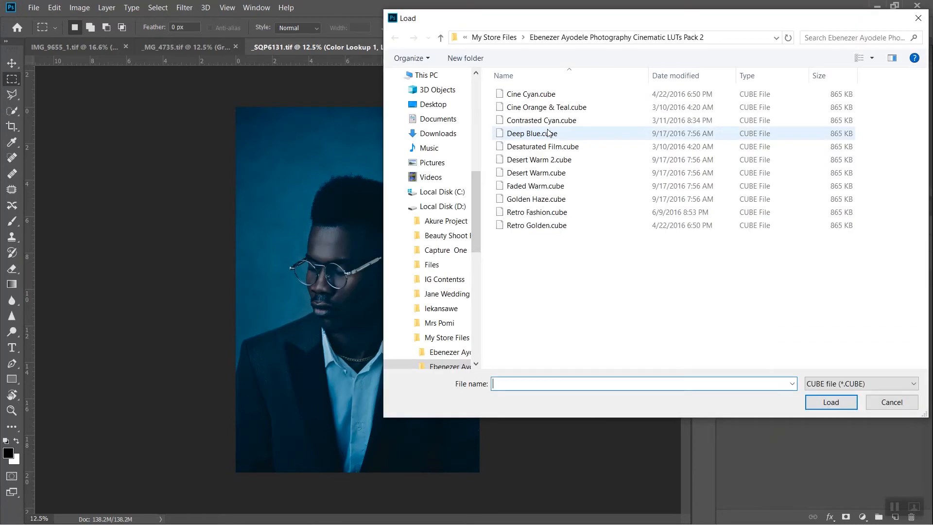
double_click(545, 120)
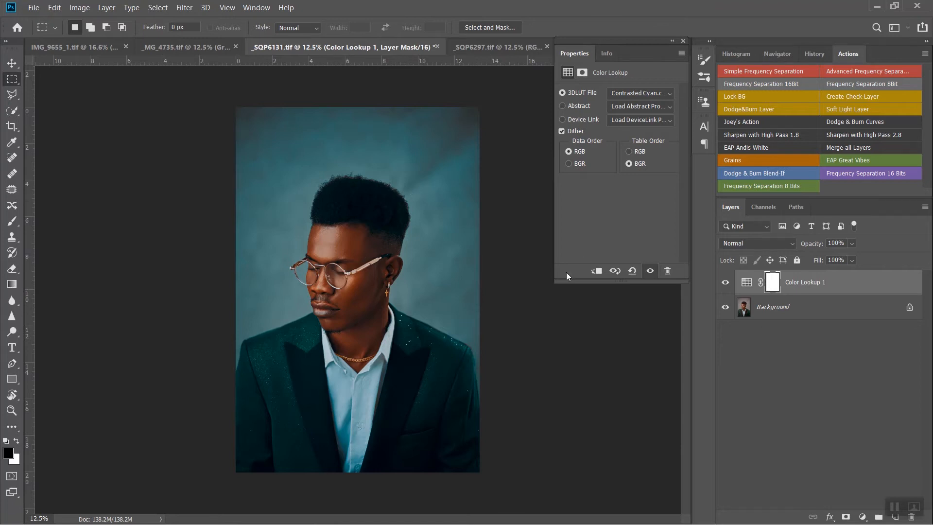
left_click_drag(813, 245, 810, 245)
left_click(819, 260)
key("Return")
- Paint black on the Color Lookup mask over the man's hair and face with a large brush, about 1100 px, at 15% flow
left_click(772, 285)
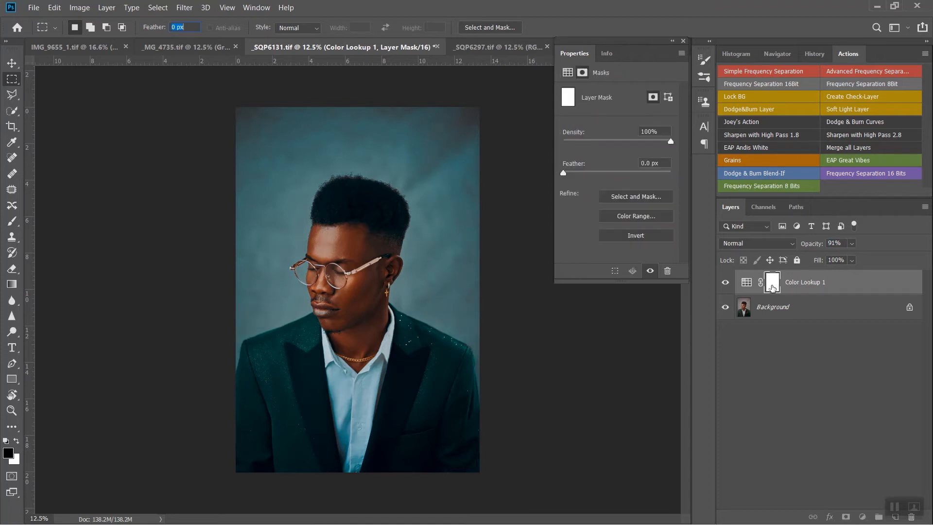
left_click(317, 172)
key("b")
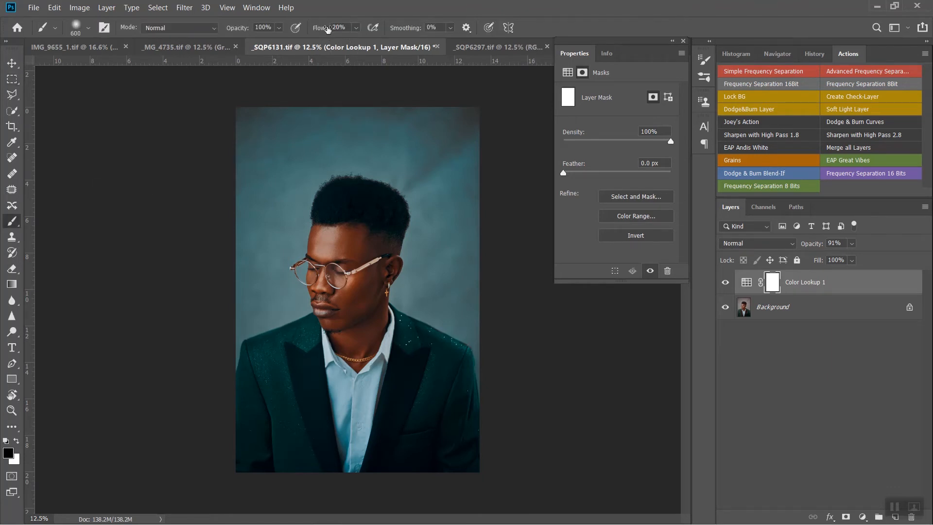
left_click(347, 27)
type("15")
key("bracketright")
key("bracketright")
key("bracketright")
key("bracketright")
key("bracketright")
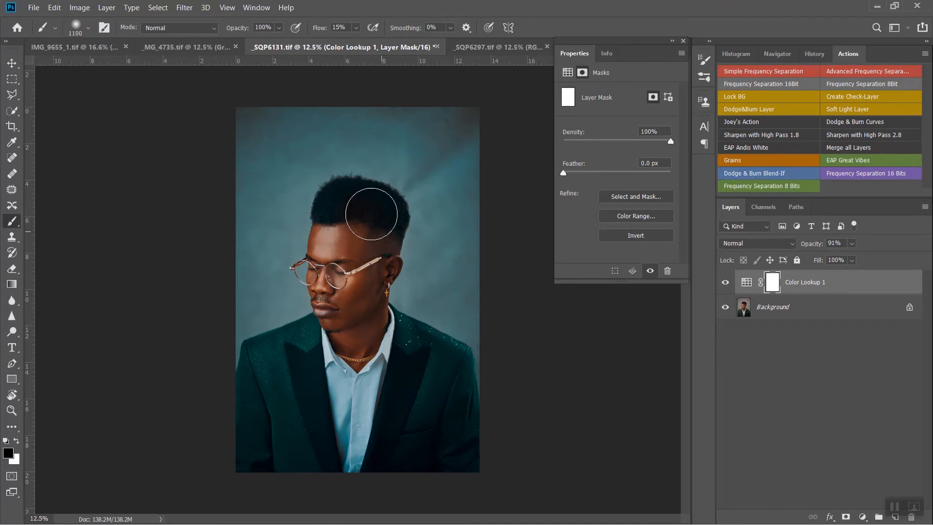
mouse_move(338, 204)
left_mouse_down()
mouse_move(375, 198)
mouse_move(383, 209)
left_mouse_up()
left_click_drag(373, 287, 366, 262)
key("bracketleft")
mouse_move(341, 200)
left_mouse_down()
mouse_move(389, 218)
mouse_move(351, 192)
mouse_move(326, 212)
mouse_move(357, 194)
mouse_move(383, 204)
mouse_move(397, 231)
mouse_move(352, 217)
mouse_move(349, 198)
mouse_move(404, 222)
mouse_move(341, 205)
left_mouse_up()
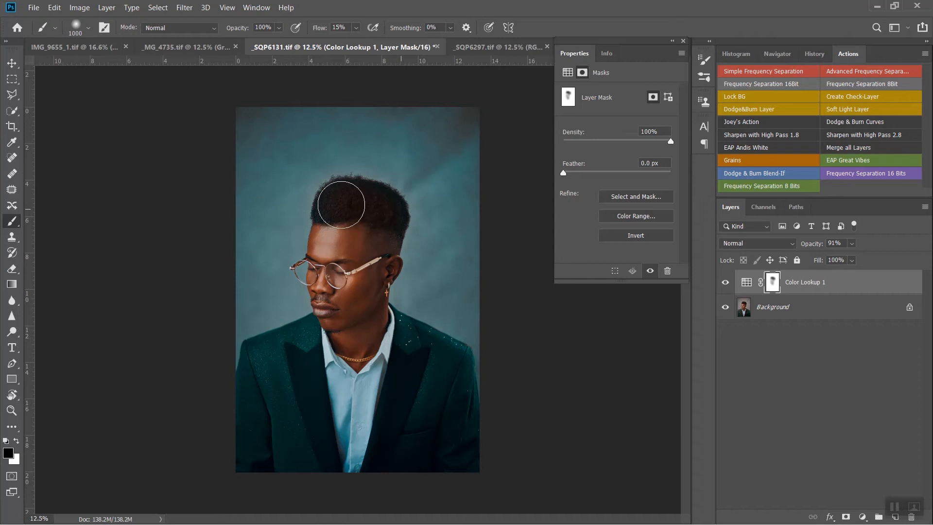
left_click_drag(380, 245, 340, 260)
mouse_move(314, 224)
left_mouse_down()
mouse_move(343, 196)
mouse_move(393, 213)
mouse_move(386, 203)
mouse_move(389, 226)
mouse_move(352, 197)
mouse_move(349, 184)
mouse_move(367, 180)
mouse_move(348, 172)
left_mouse_up()
- Touch up the Color Lookup mask around the top edge of the hair with a 600 px brush
key("bracketleft")
key("bracketleft")
key("bracketleft")
key("bracketleft")
mouse_move(303, 185)
left_mouse_down()
mouse_move(347, 163)
mouse_move(379, 166)
left_mouse_up()
left_click(378, 166)
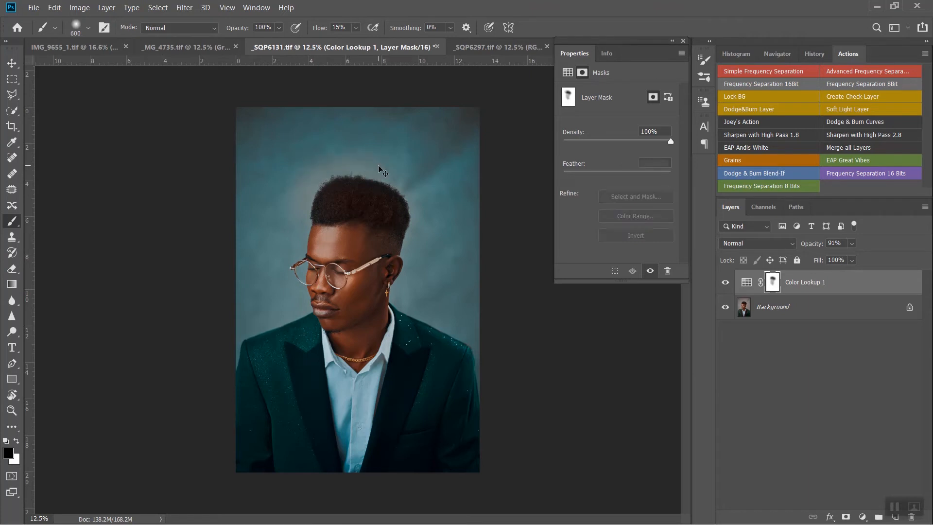
key("x")
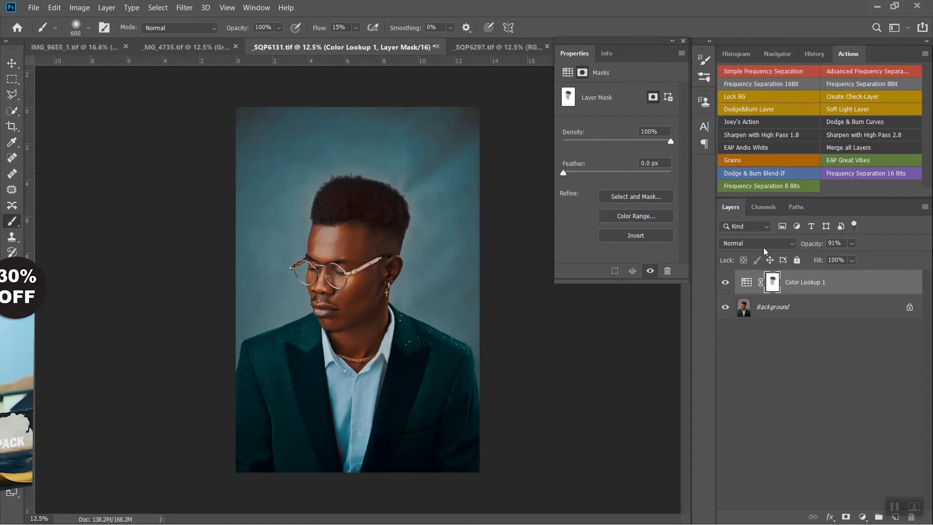
- Compare the portrait with and without the Color Lookup layer, and set that layer's opacity to 85%
left_click(725, 283)
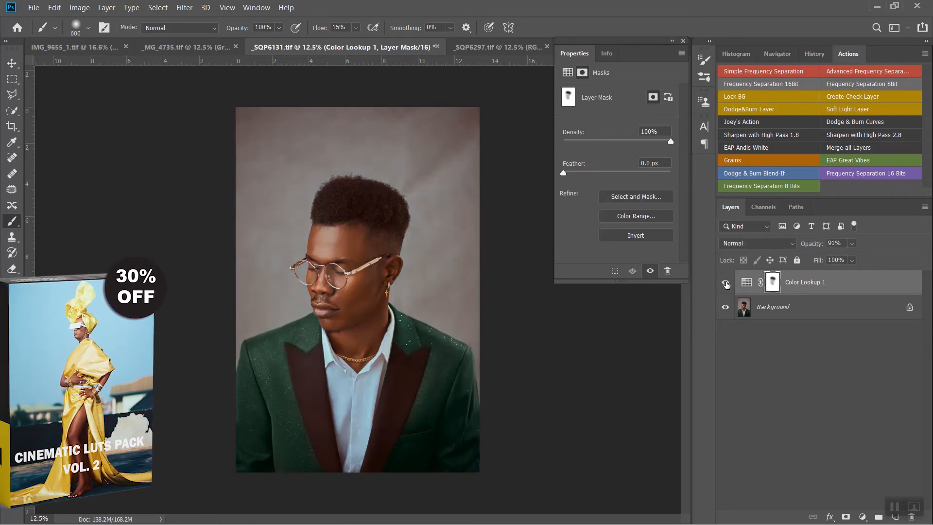
left_click(725, 282)
left_click(725, 282)
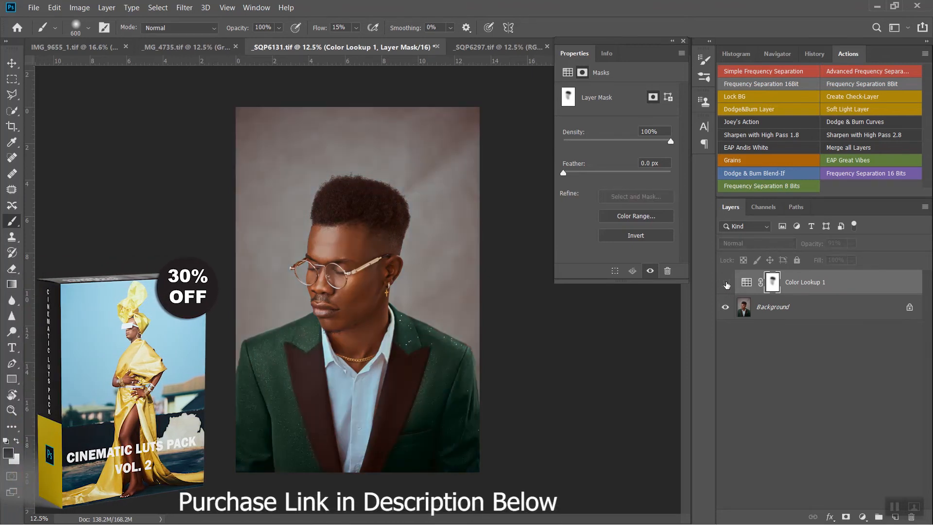
left_click(726, 282)
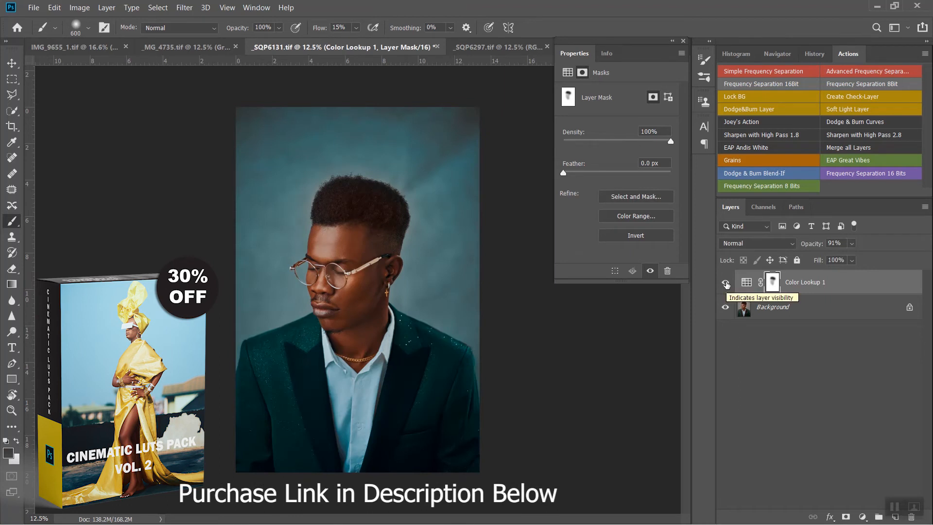
left_click(839, 243)
type("85")
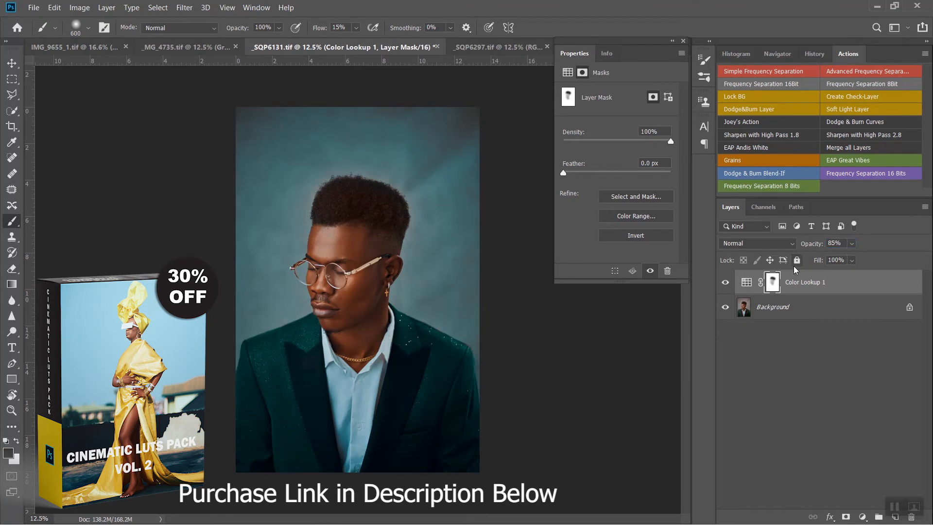
- Add a Levels adjustment layer above Color Lookup 1 and set its highlight input level to 240
left_click(863, 516)
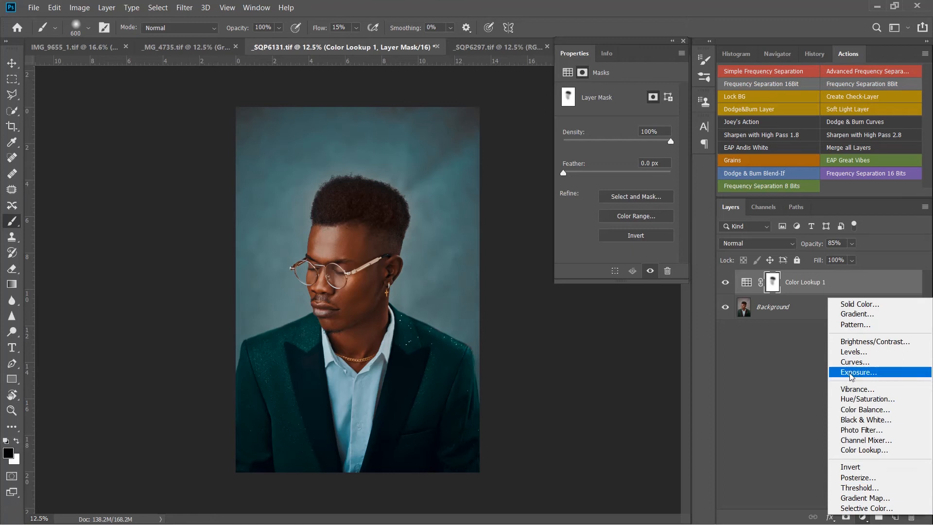
left_click(850, 356)
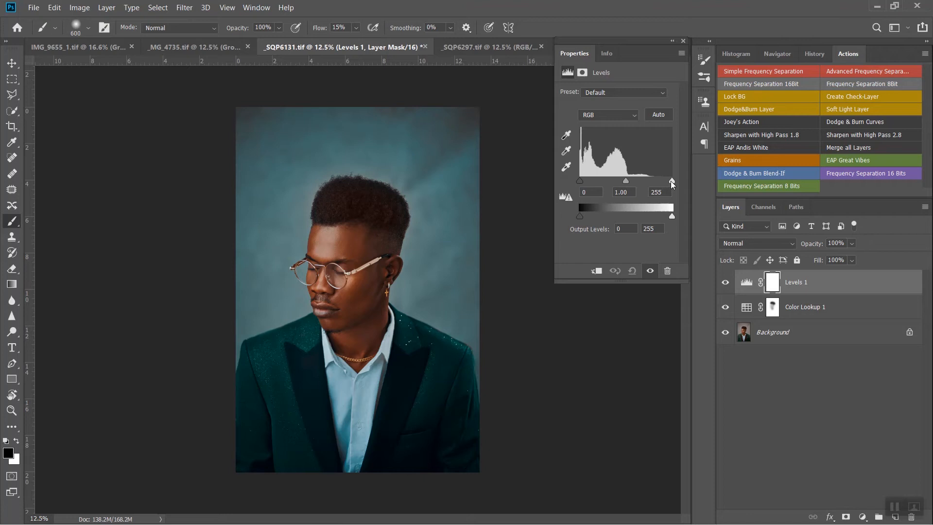
left_click_drag(673, 182, 667, 184)
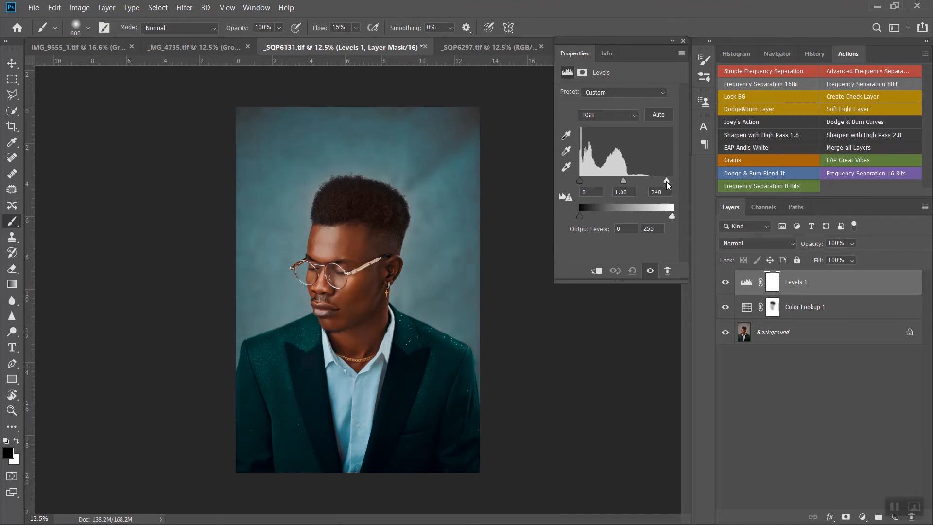
left_click_drag(667, 184, 666, 183)
- Add a Curves adjustment layer with an anchor point at the midtones and a slightly lifted black point
left_click(862, 516)
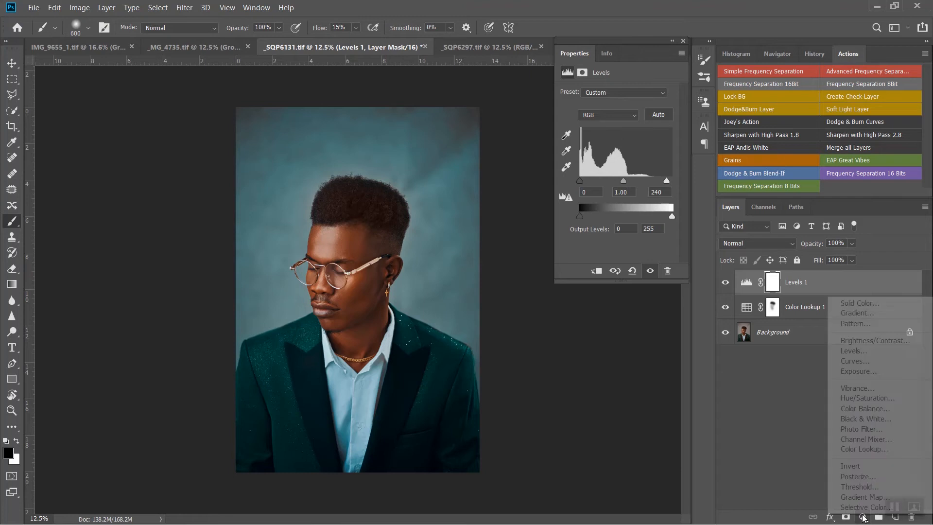
left_click(855, 361)
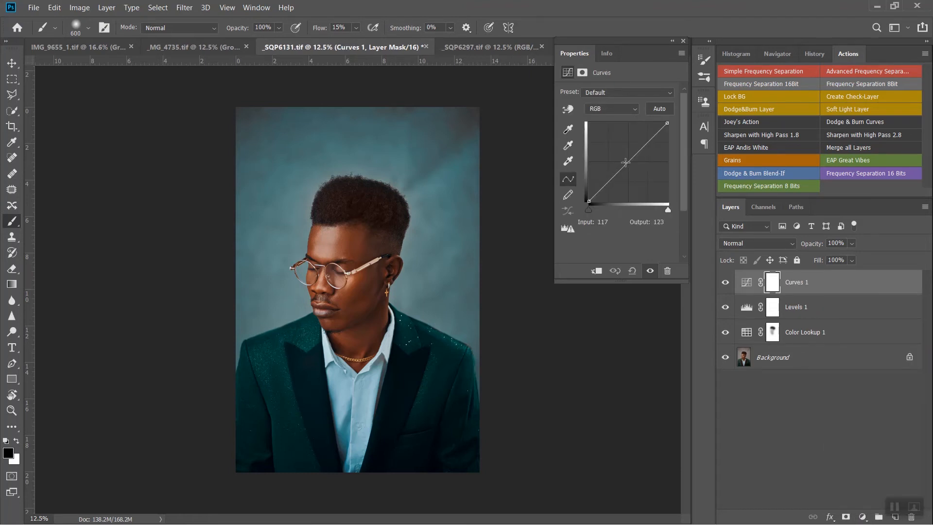
left_click(627, 162)
left_click(588, 200)
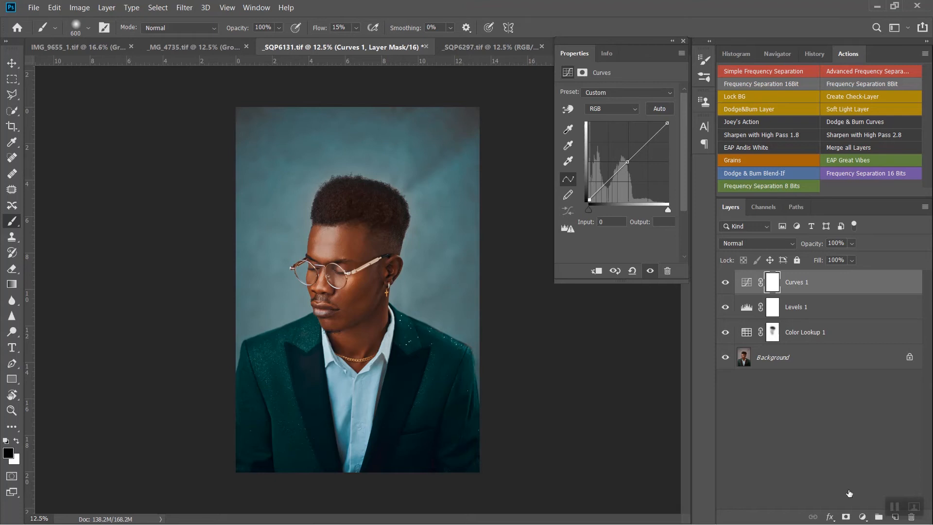
- Add a Selective Color layer, slightly reducing Cyan and Black in the Reds and setting Yellow to +3% in the Yellows
left_click(863, 516)
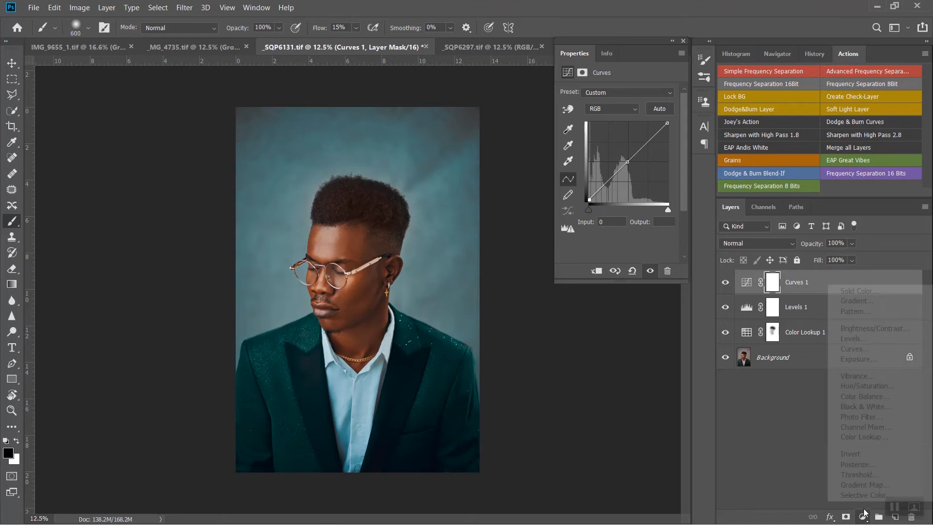
left_click(815, 452)
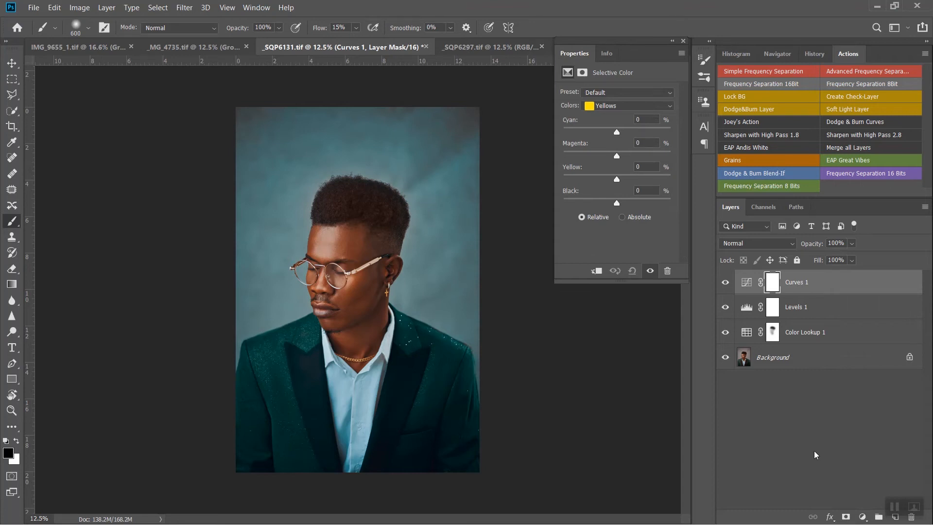
left_click(614, 105)
scroll(606, 117, "up", 3)
left_click(606, 116)
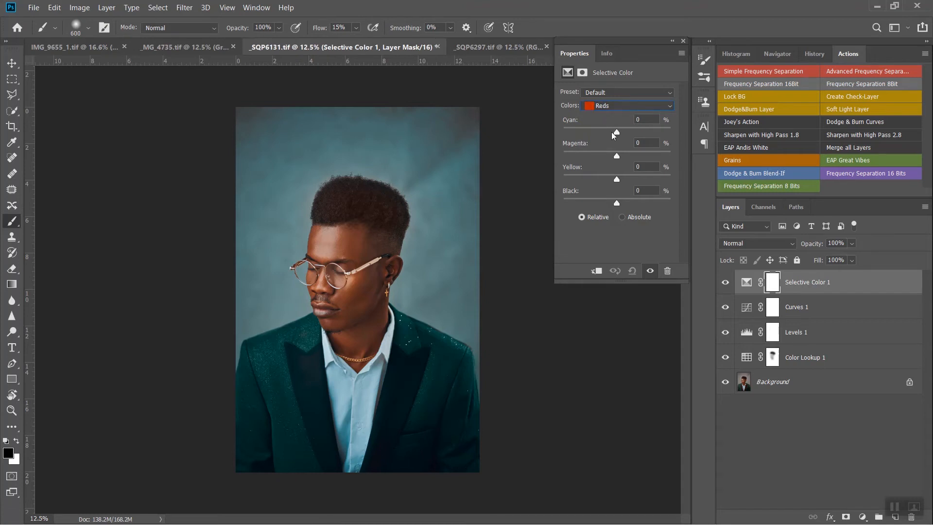
left_click_drag(615, 133, 614, 133)
left_click_drag(617, 204, 615, 206)
left_click(623, 106)
left_click(601, 127)
- Hide the four adjustment layers one by one and show them again to examine each one's effect on the portrait
left_click(727, 282)
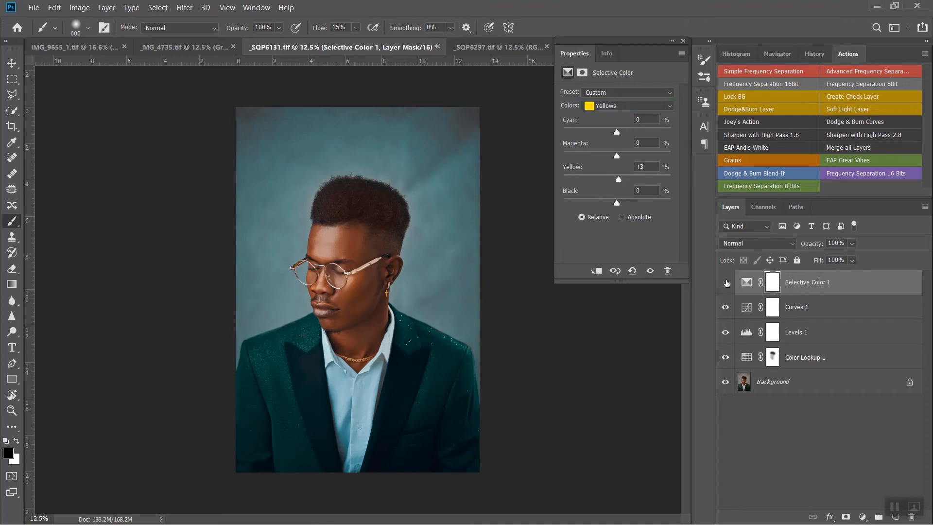
left_click(727, 282)
left_click(726, 282)
left_click(726, 307)
left_click(726, 331)
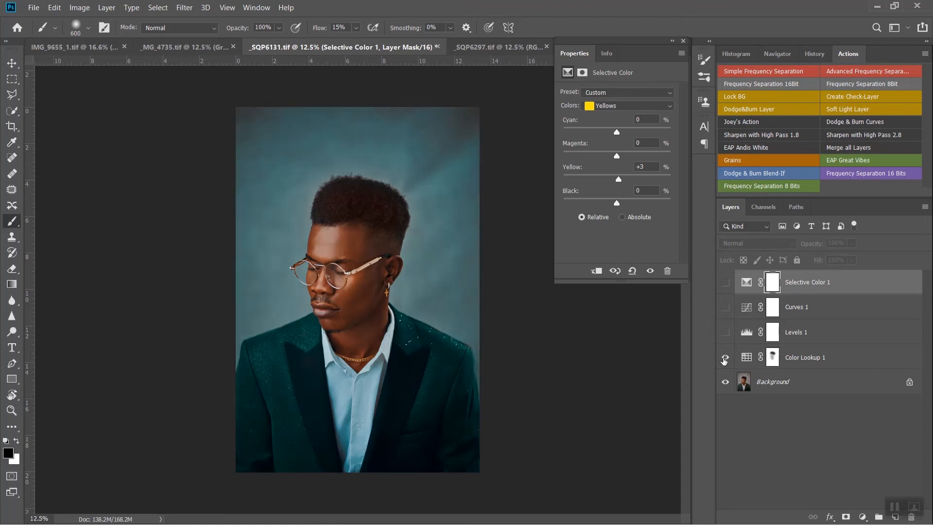
left_click(724, 359)
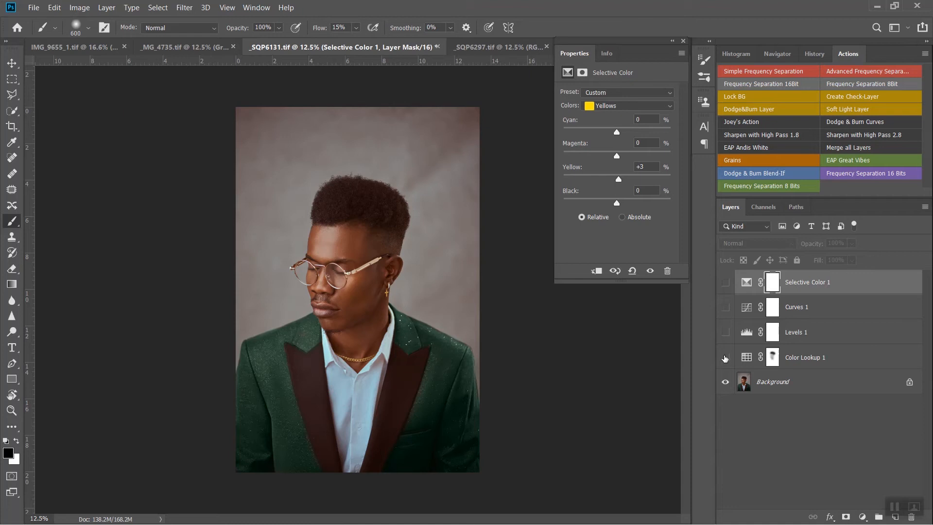
left_click(726, 358)
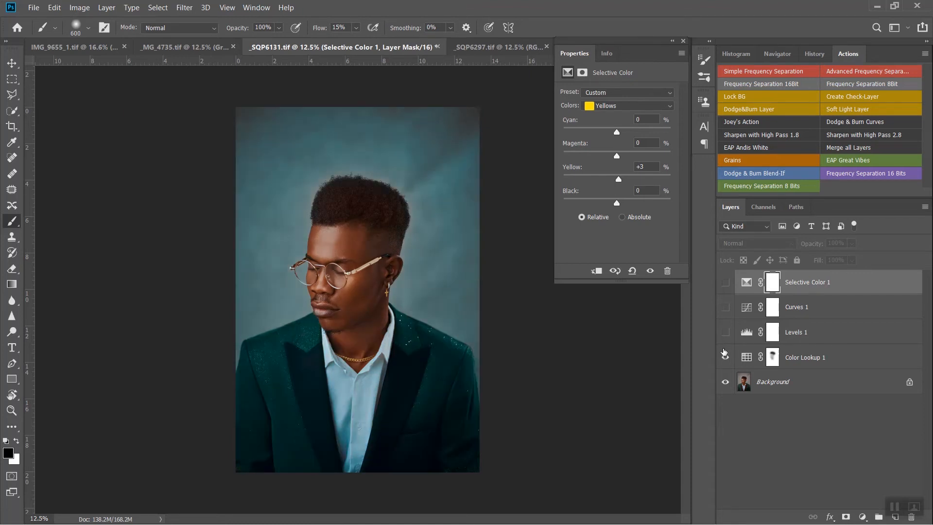
left_click(726, 332)
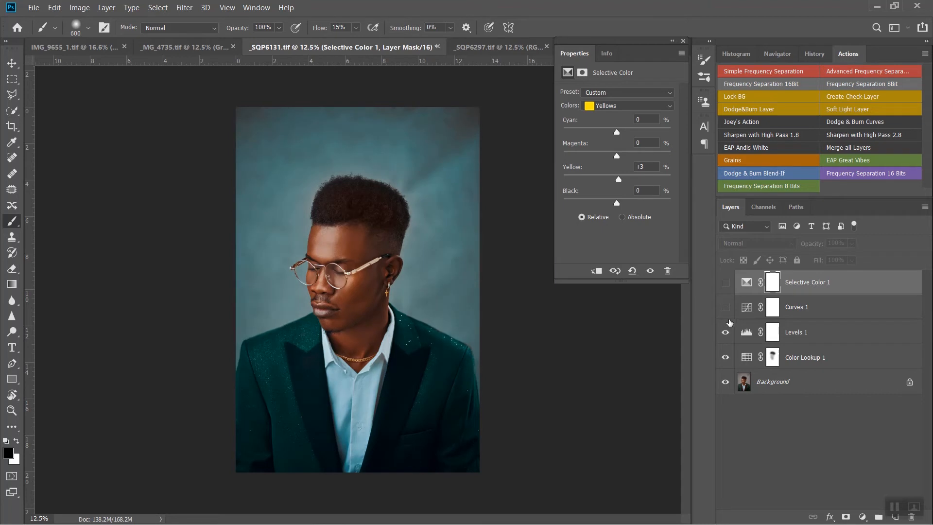
left_click(726, 307)
left_click(725, 282)
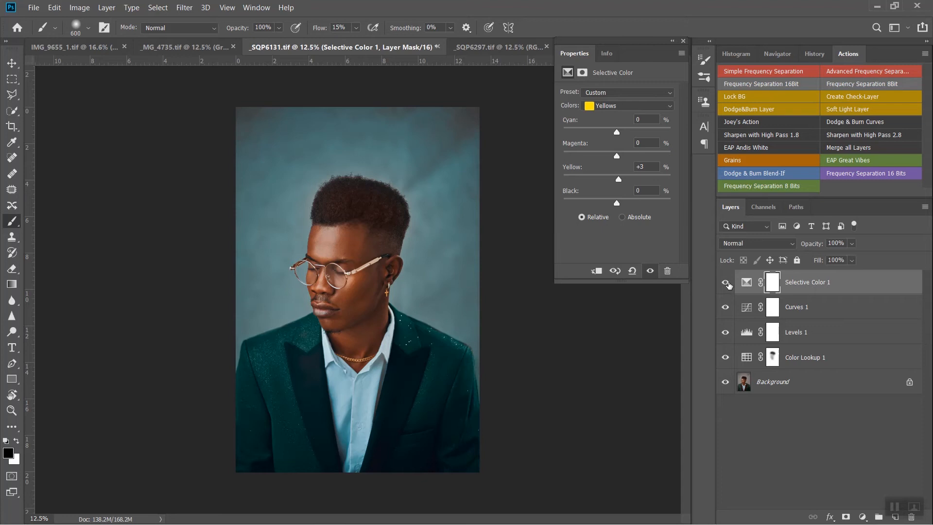
- Group the four adjustment layers above the Background and toggle the group's visibility to compare before and after
left_click(820, 359, "shift")
key("ctrl+g")
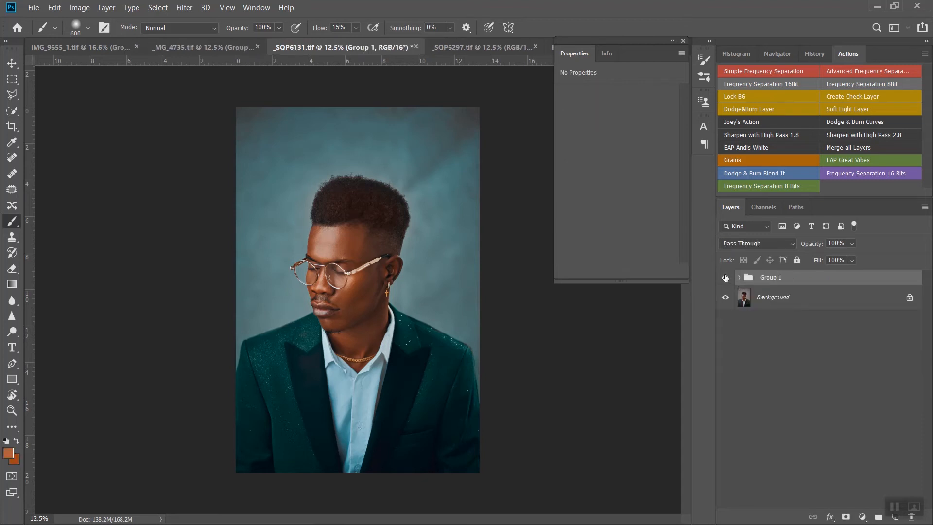
left_click(726, 277)
left_click(726, 277)
left_click(674, 41)
- Switch to the _SQP6297.tif document and add a Color Lookup adjustment layer above its Background
left_click(500, 42)
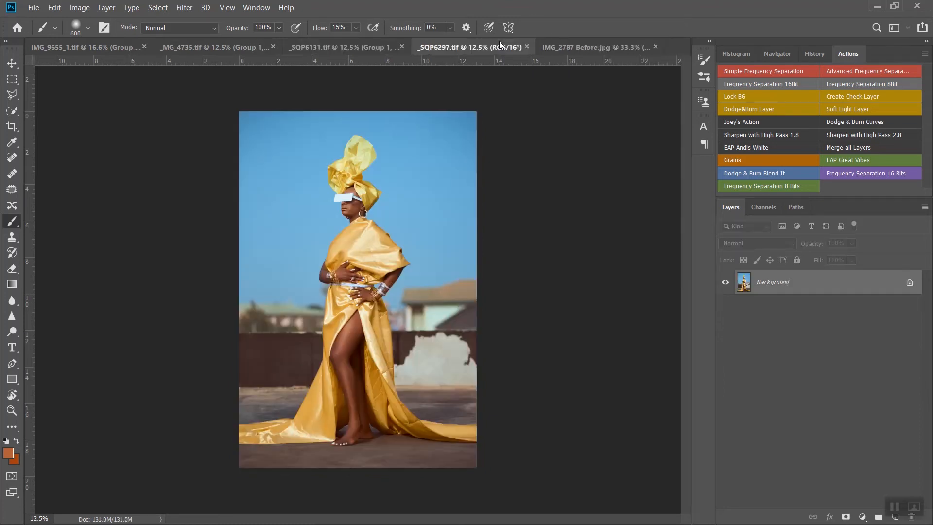
left_click(863, 517)
left_click(868, 448)
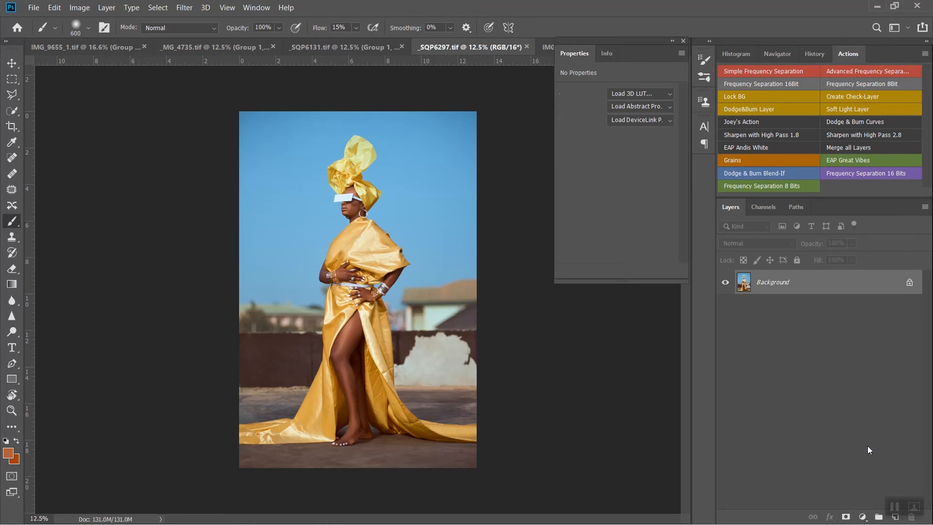
- Load the Desaturated Film.cube 3D LUT into the Color Lookup layer of the yellow-dress portrait
left_click(629, 92)
left_click(630, 103)
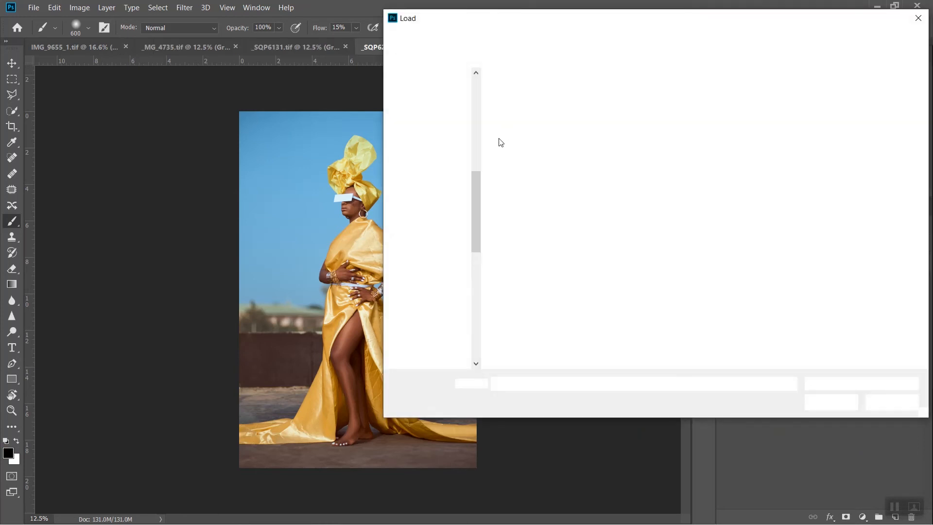
double_click(540, 147)
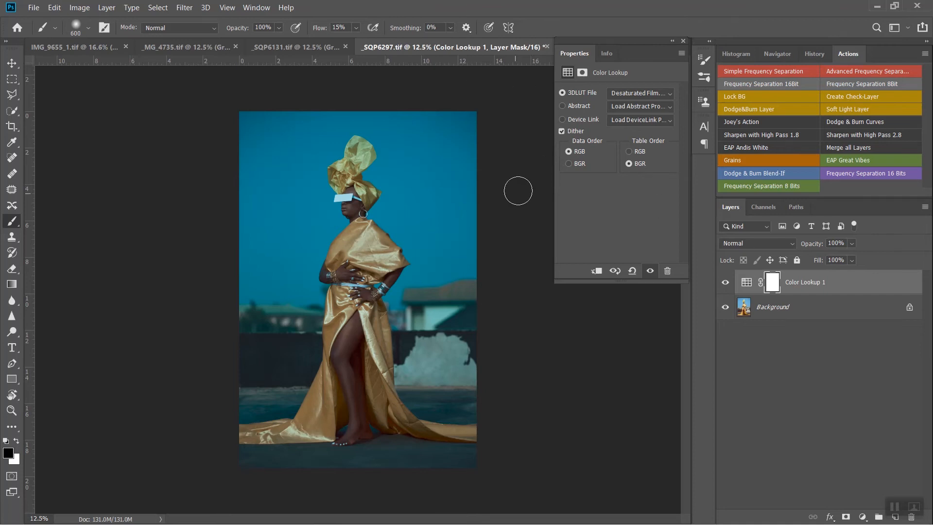
- Paint black on the Color Lookup mask over the face and hands with a soft 300 to 175 px brush, restoring natural skin
key("bracketleft")
key("bracketleft")
key("bracketleft")
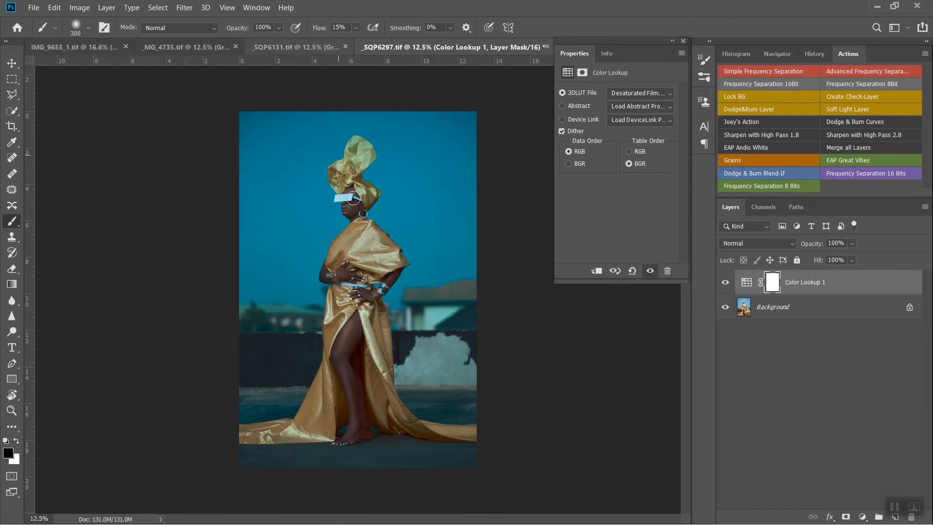
scroll(348, 191, "up", 1)
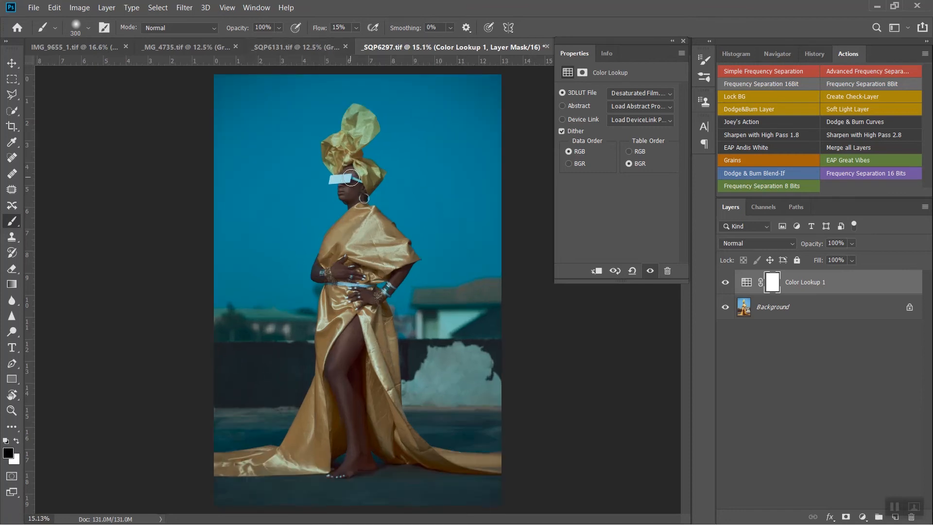
scroll(352, 187, "down", 1)
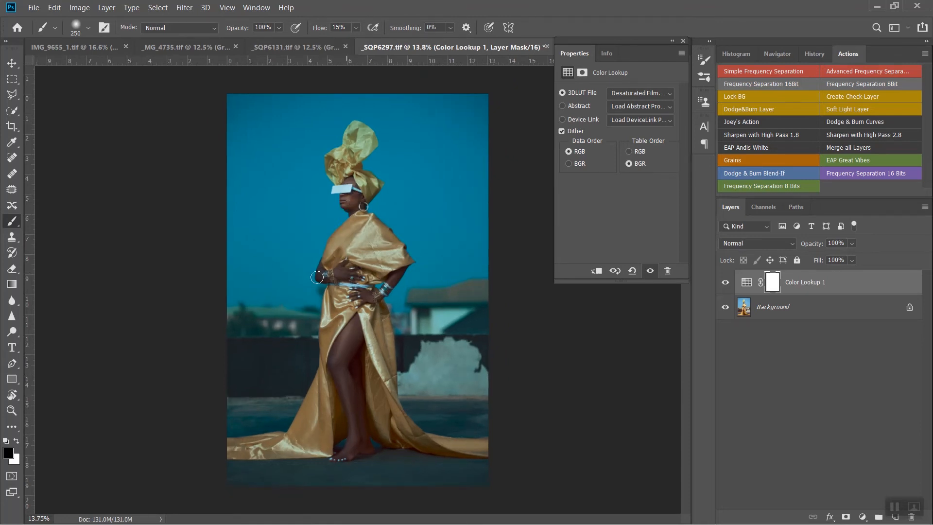
key("bracketleft")
key("bracketleft")
key("bracketleft")
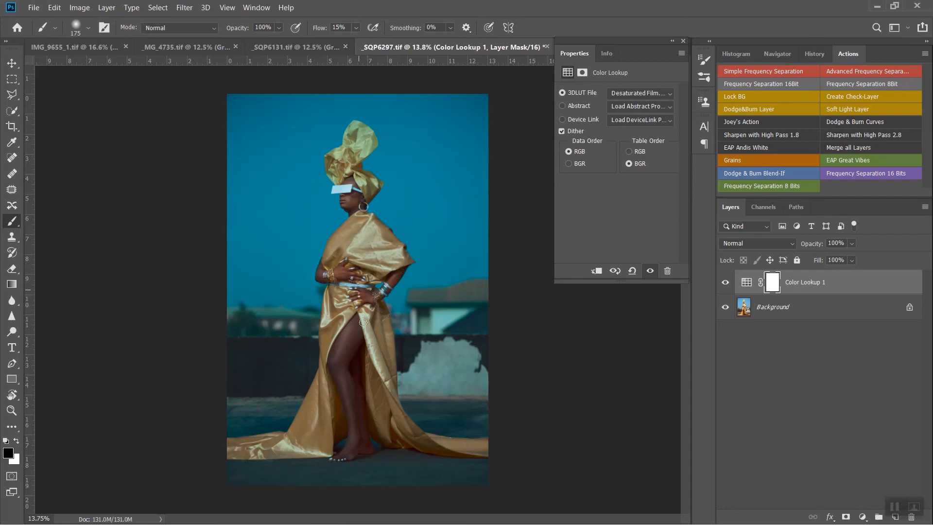
- Mask the LUT effect off the exposed leg and feet with a larger 400 px soft black brush
key("bracketright")
key("bracketright")
key("bracketright")
key("bracketright")
mouse_move(355, 327)
left_mouse_down()
mouse_move(337, 358)
mouse_move(355, 443)
mouse_move(361, 418)
mouse_move(344, 364)
mouse_move(354, 328)
left_mouse_up()
mouse_move(351, 327)
left_mouse_down()
mouse_move(334, 351)
mouse_move(353, 416)
mouse_move(341, 453)
mouse_move(359, 450)
mouse_move(366, 425)
mouse_move(352, 324)
left_mouse_up()
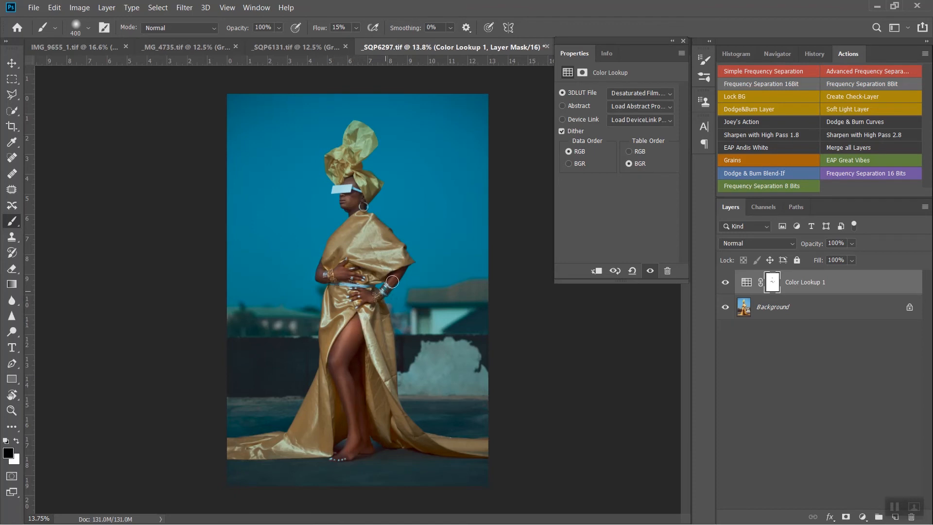
- Refine the Color Lookup mask over the arms and face with a 200 px black brush, and touch it up in white at 125 px
key("bracketleft")
key("bracketleft")
left_click_drag(339, 276, 335, 278)
scroll(340, 182, "up", 4)
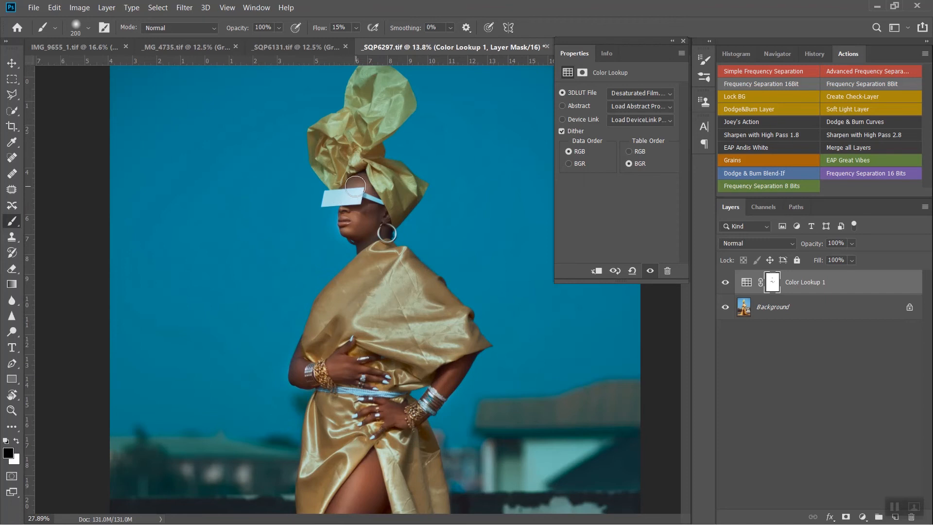
key("bracketleft")
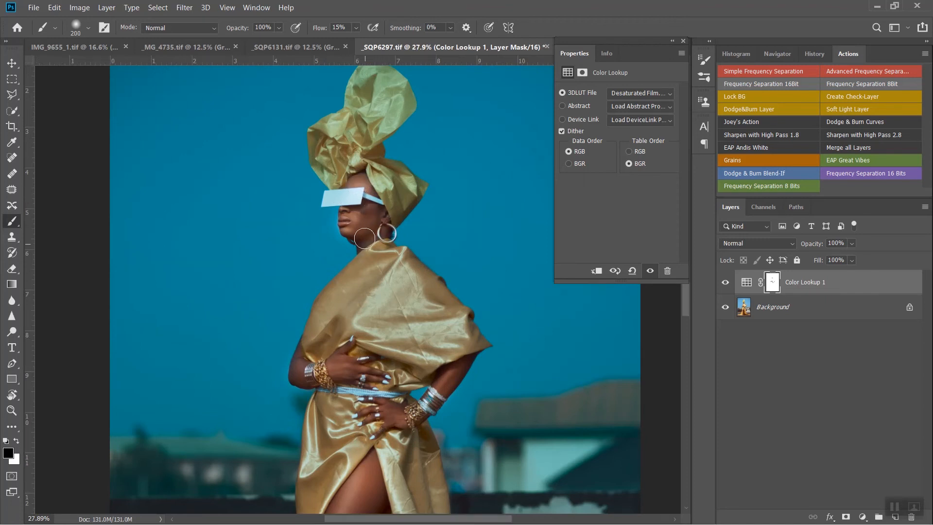
key("bracketleft")
key("x")
key("bracketleft")
key("bracketleft")
scroll(337, 237, "down", 2)
scroll(338, 237, "down", 2)
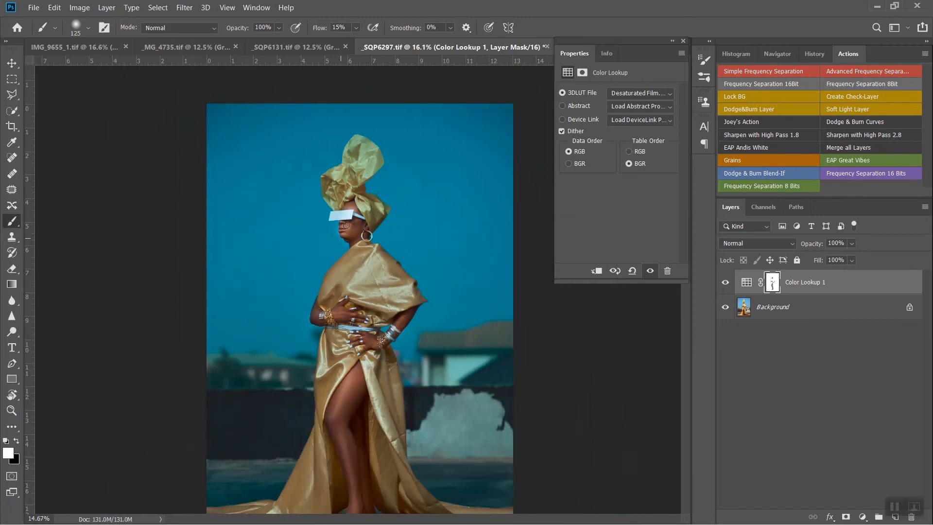
scroll(338, 237, "down", 1)
- Add a Levels adjustment layer with the white input at 237 and toggle its visibility to compare
left_click(862, 517)
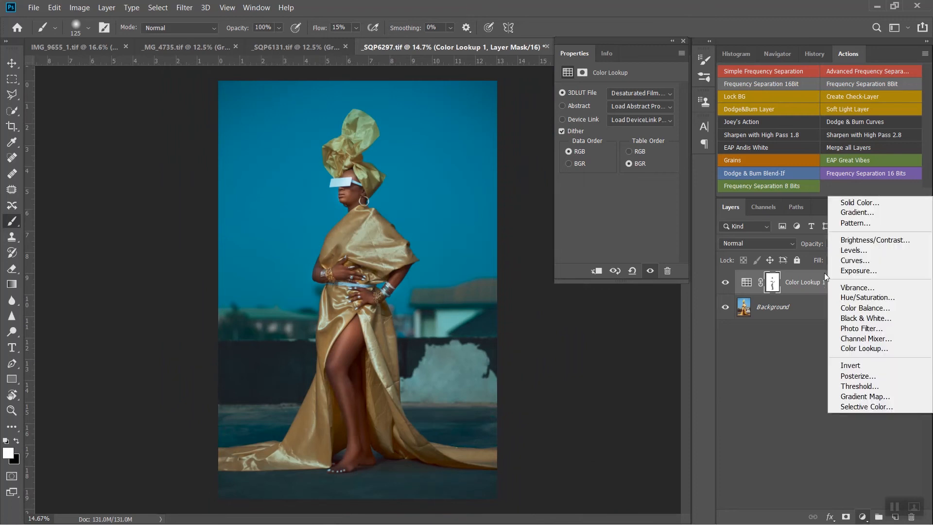
left_click(854, 249)
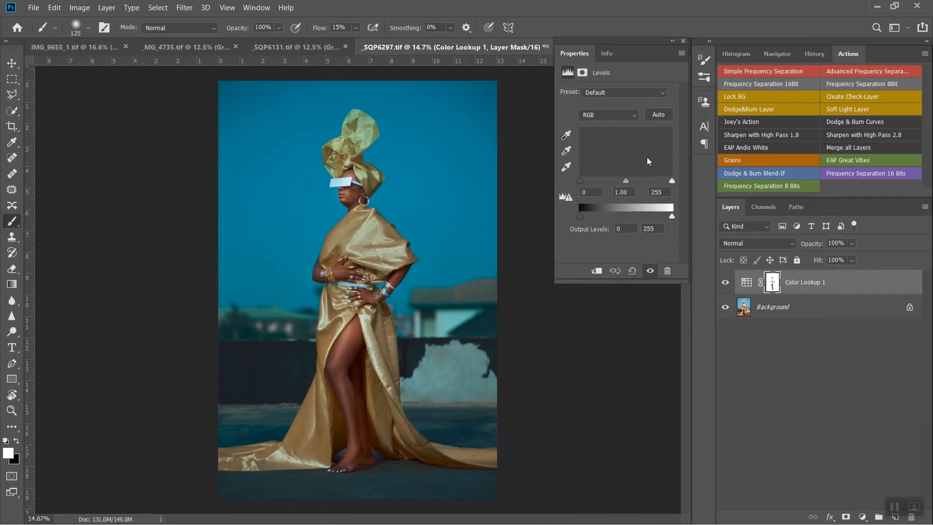
left_click_drag(673, 180, 667, 186)
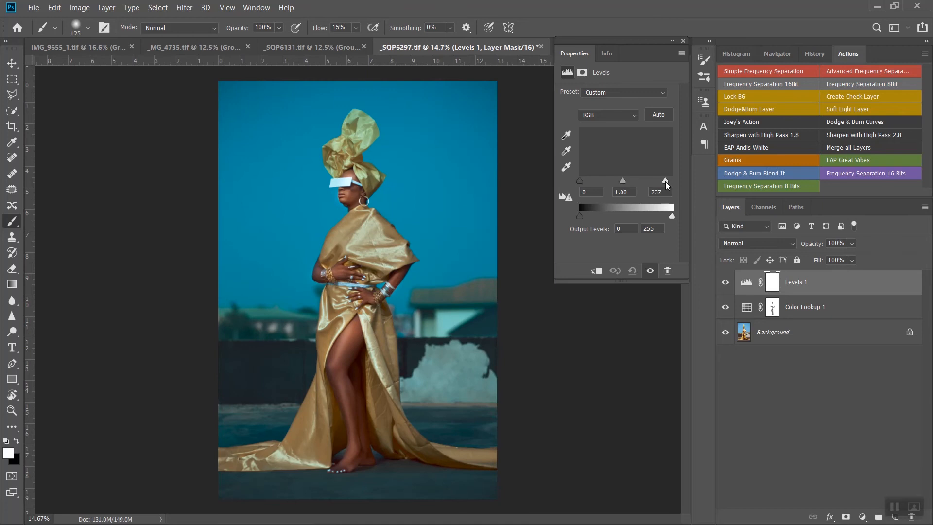
left_click(724, 283)
left_click(724, 283)
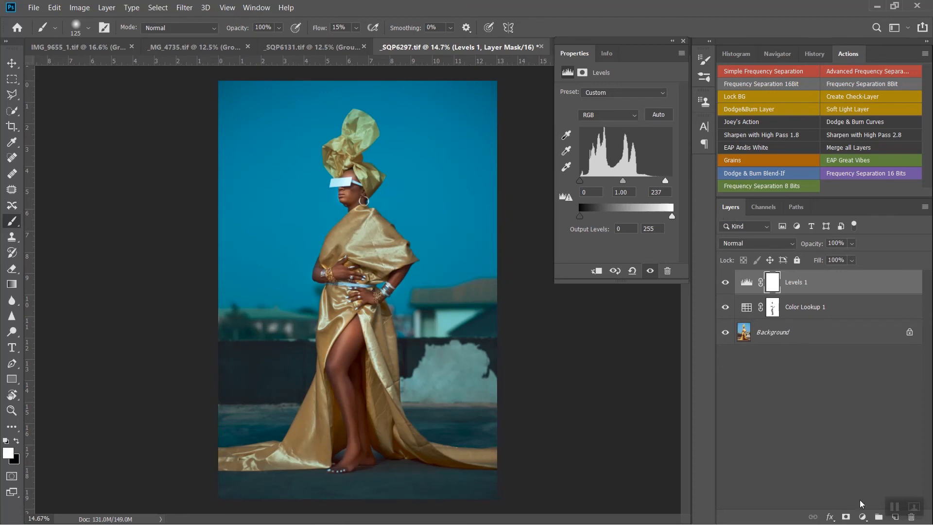
- Add a Selective Color adjustment layer with Reds at Cyan -10, Magenta +3, Yellow +8 and Black -2
left_click(862, 516)
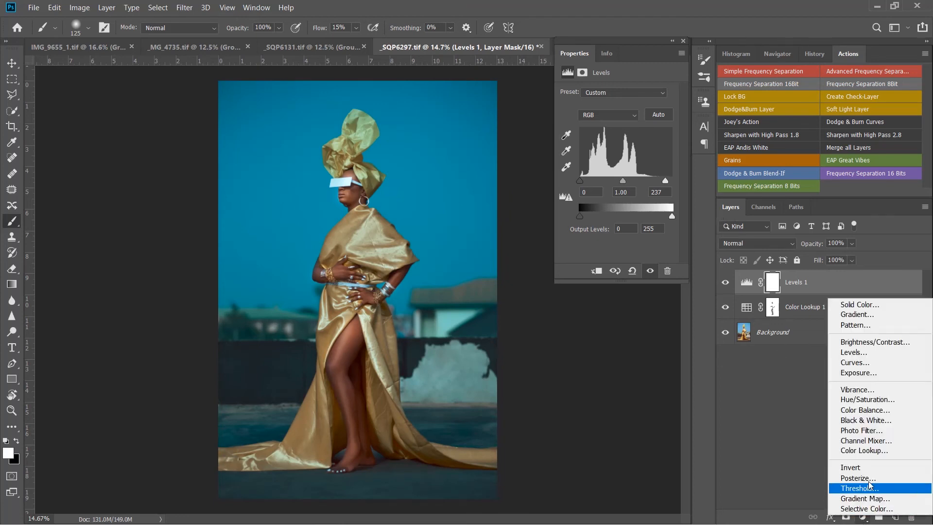
left_click(866, 509)
left_click(613, 107)
left_click(603, 109)
left_click_drag(615, 133, 611, 138)
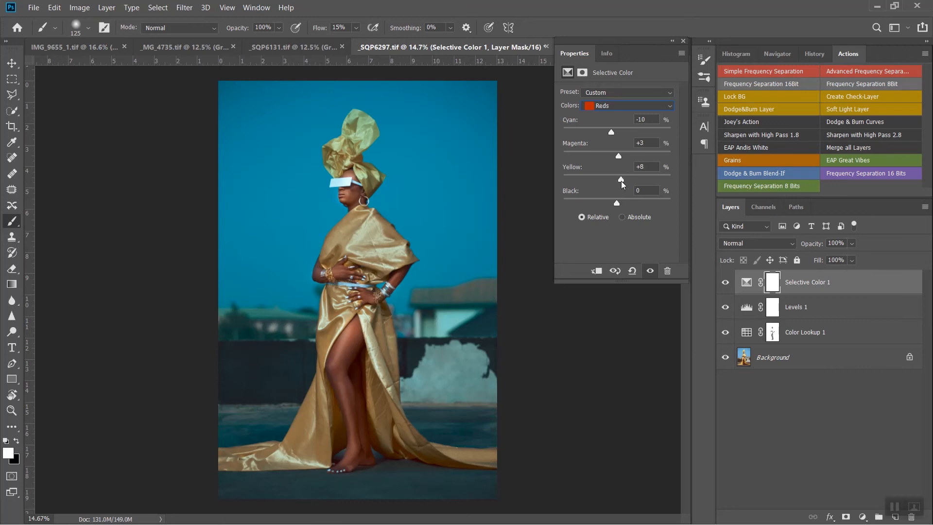
left_click_drag(617, 201, 614, 201)
- Set the Yellow amount of the Yellows to +5% in the Selective Color layer
left_click(669, 107)
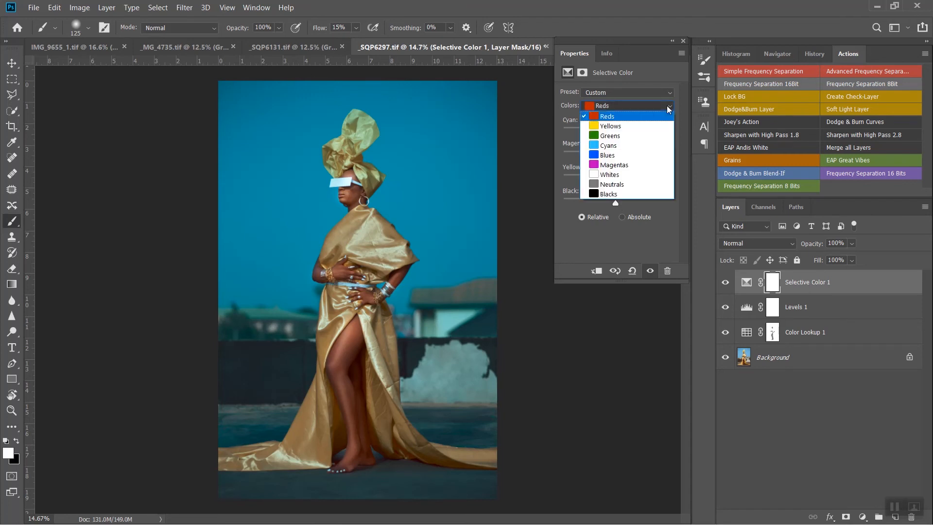
left_click(667, 106)
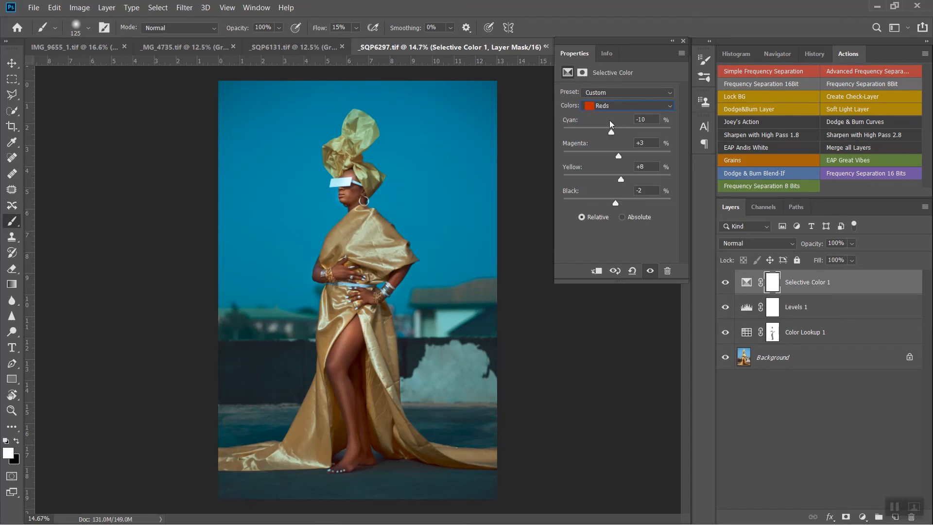
left_click(590, 109)
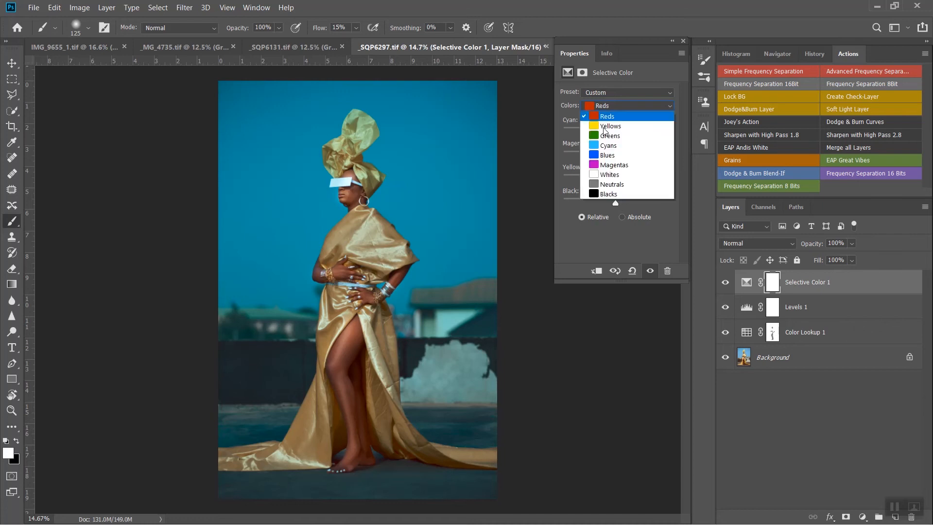
left_click(604, 128)
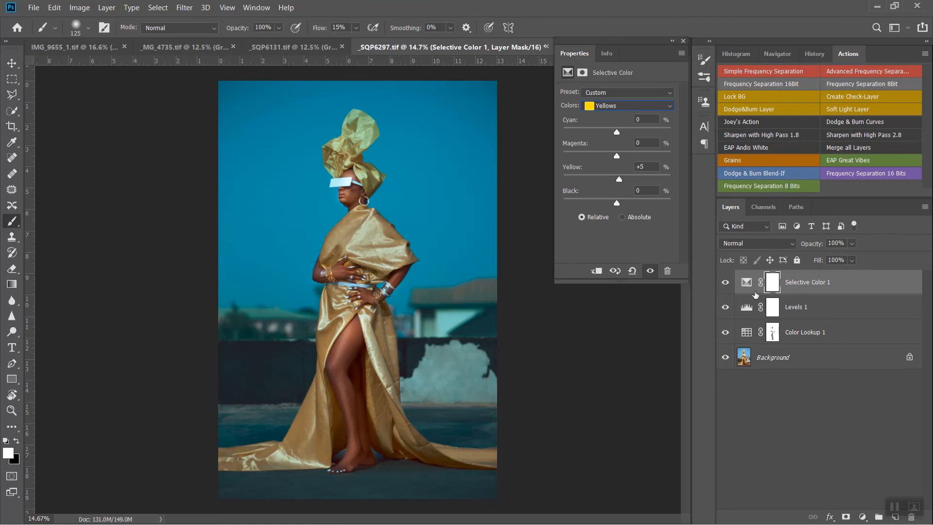
- Group the three adjustment layers above the Background and toggle the group's visibility to compare before and after
left_click(800, 334, "shift")
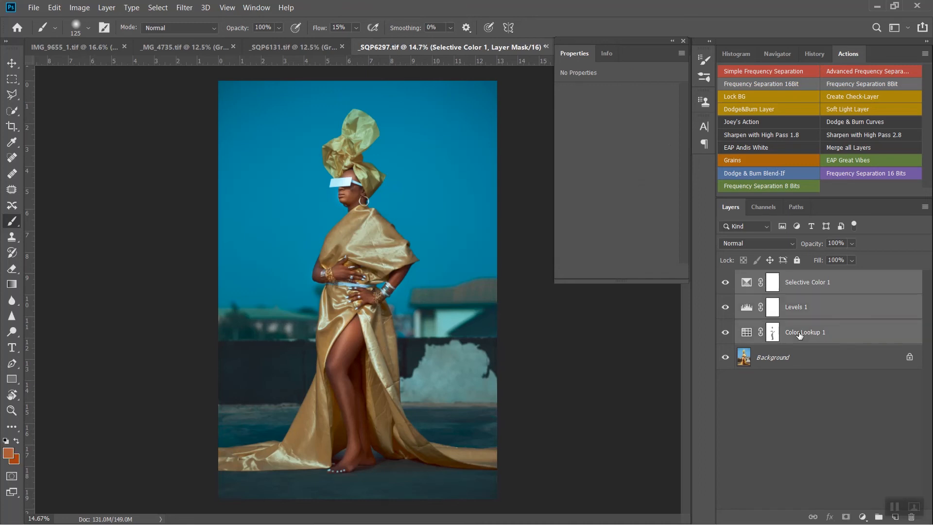
key("ctrl+g")
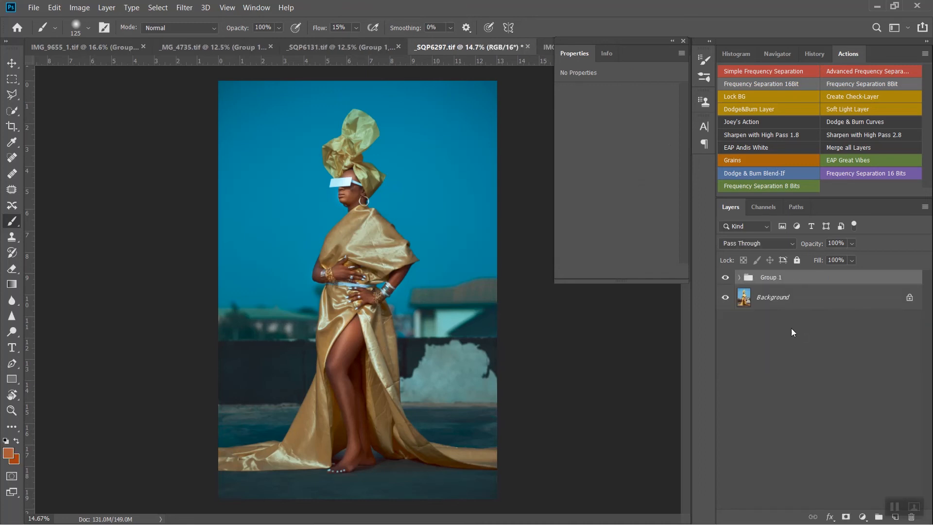
left_click(725, 277)
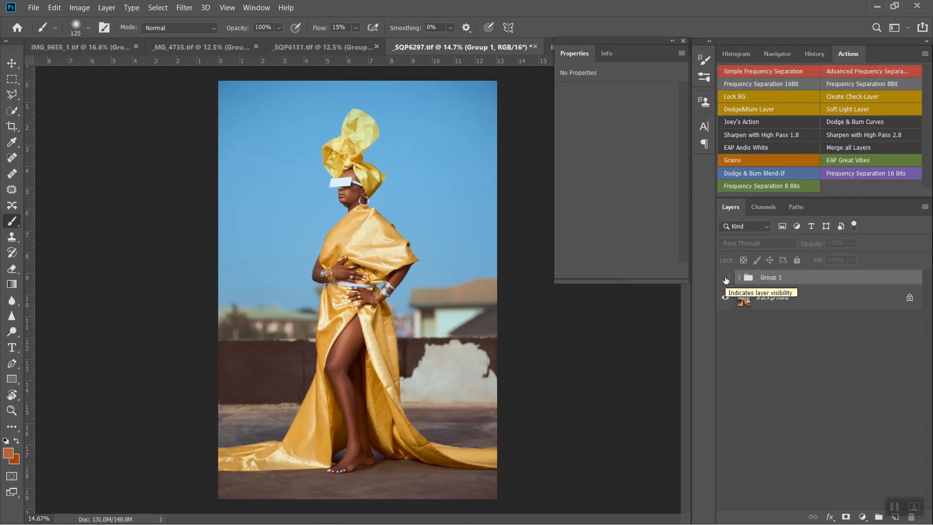
left_click(725, 277)
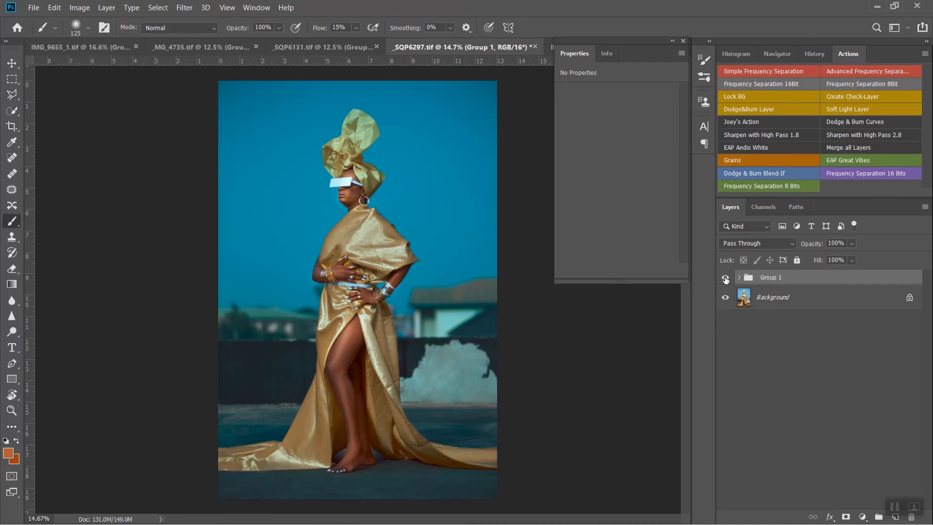
left_click(683, 41)
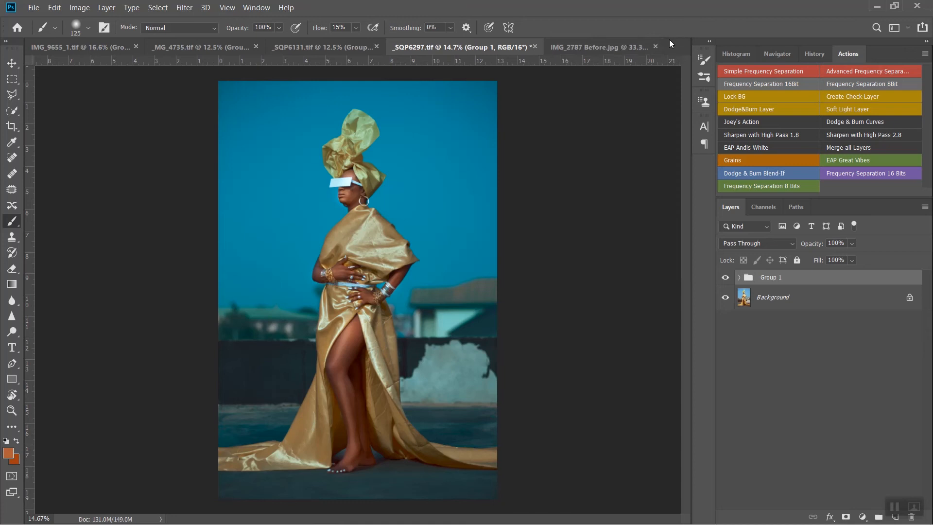
- Switch to the IMG_2787 Before.jpg document and add a Color Lookup adjustment layer with the Desert Warm.cube 3D LUT
left_click(594, 48)
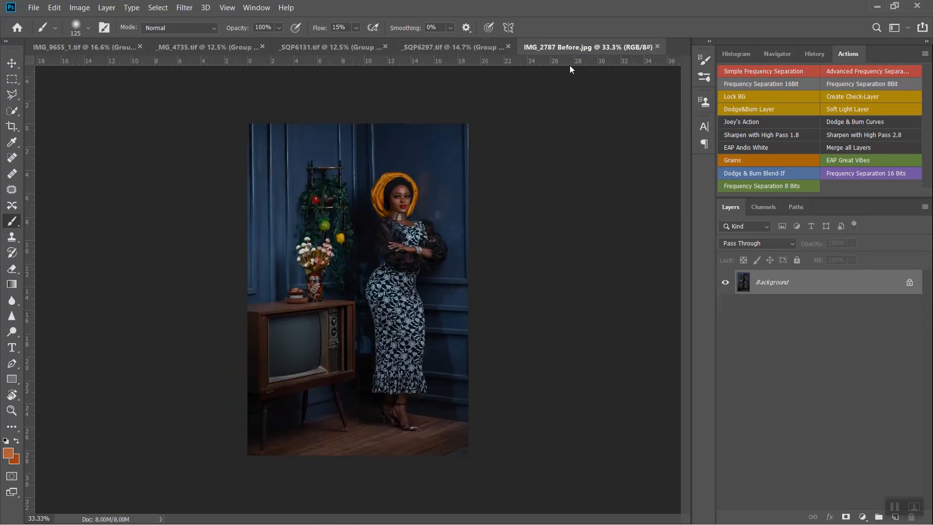
left_click(863, 517)
left_click(859, 452)
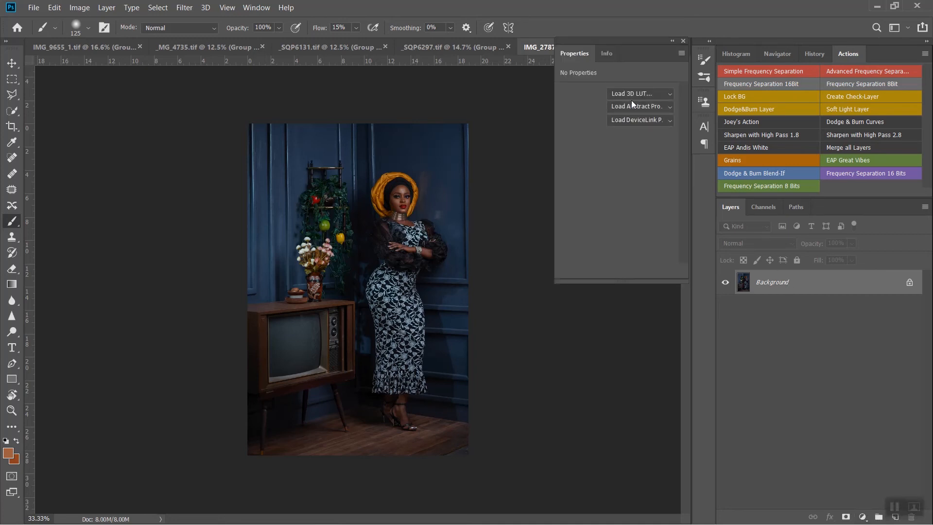
left_click(632, 100)
left_click(637, 106)
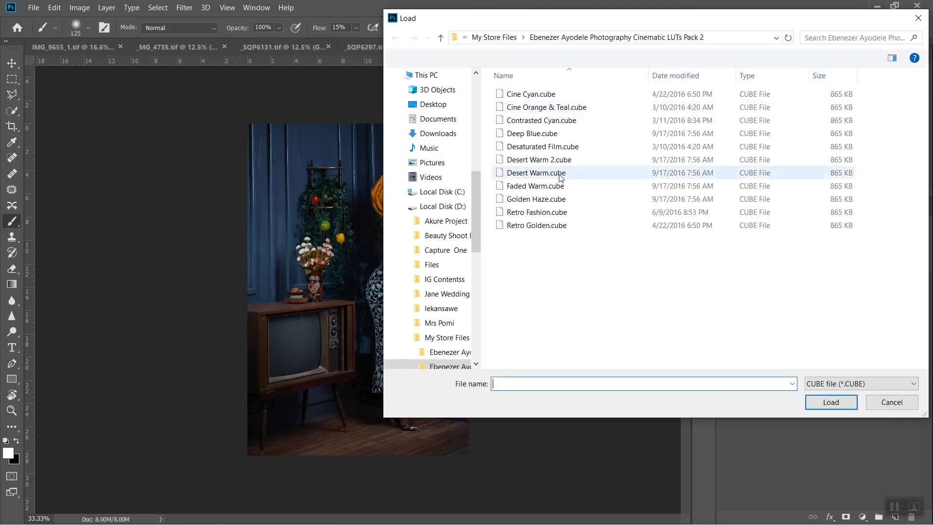
left_click(559, 174)
left_click(828, 403)
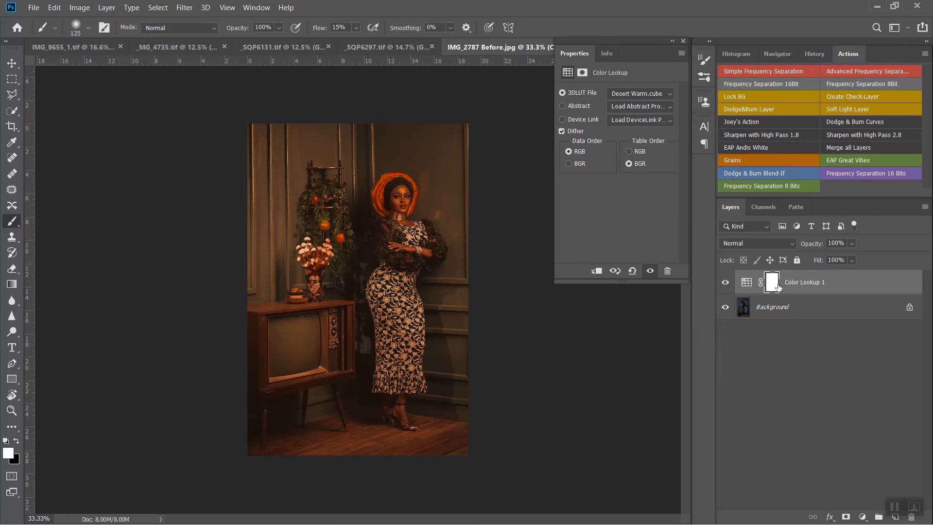
left_click(857, 284)
key("h")
double_click(857, 284)
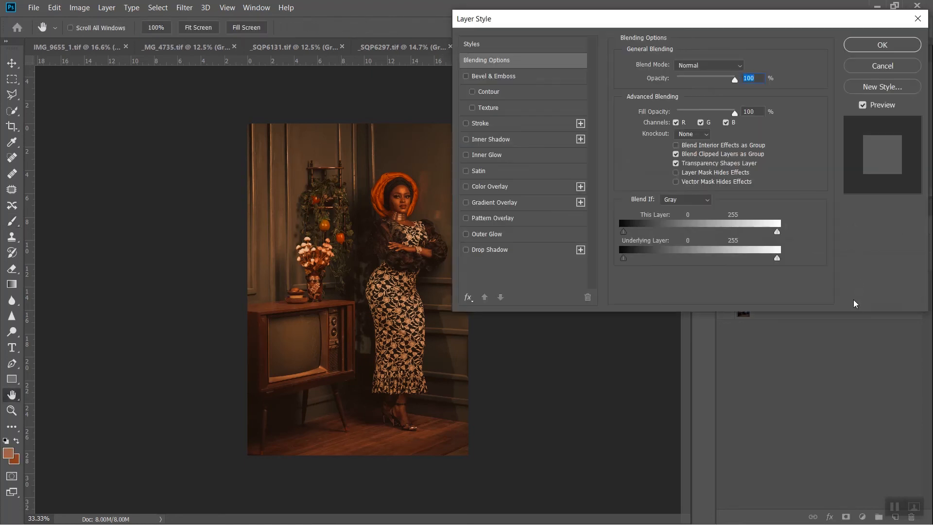
left_click(868, 68)
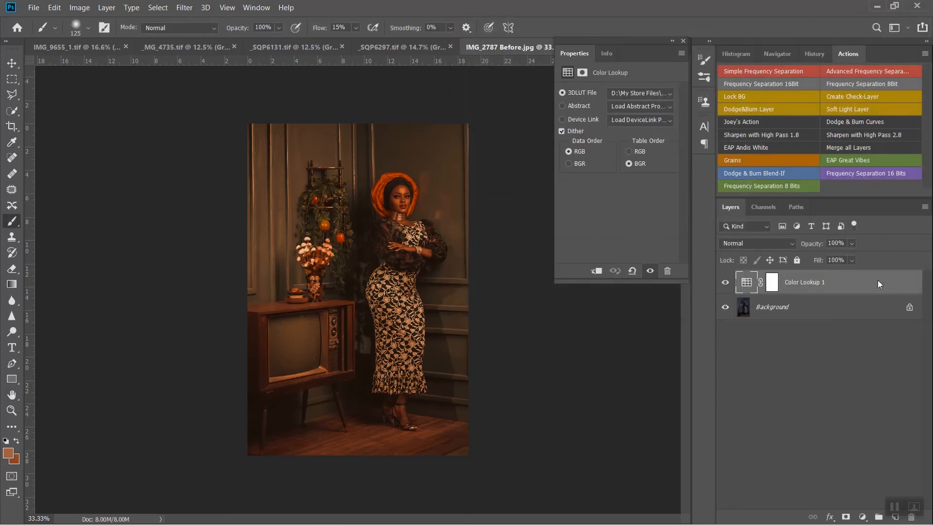
- Set the Color Lookup layer's Blend If underlying white point to a split 23 / 90 and toggle the layer's visibility to compare
right_click(877, 280)
left_click(751, 33)
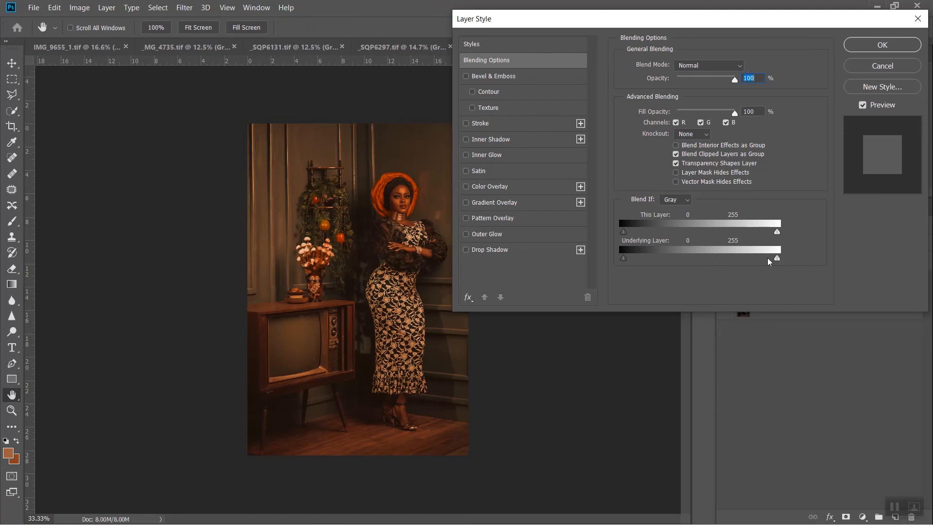
left_click_drag(777, 258, 718, 257)
left_click_drag(714, 261, 668, 261)
key("alt")
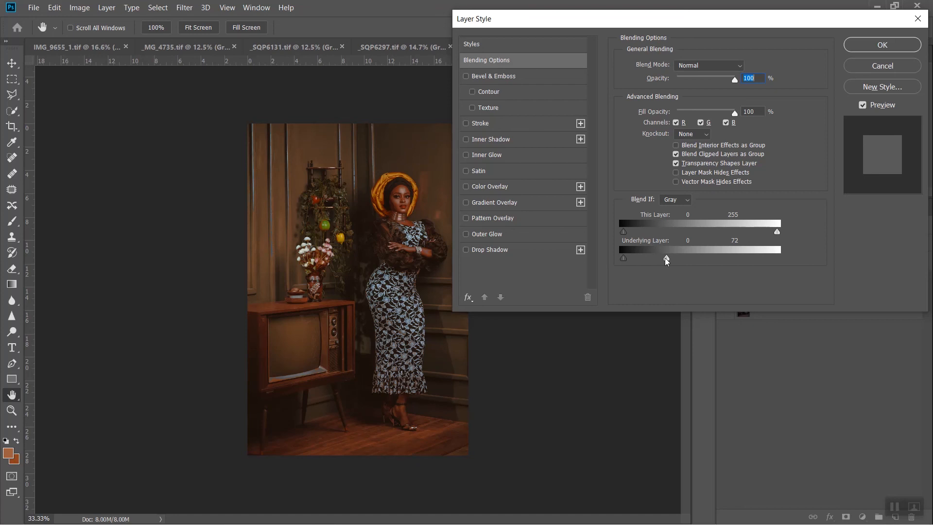
key("alt")
mouse_move(666, 258)
left_mouse_down()
mouse_move(638, 258)
mouse_move(677, 262)
left_mouse_up()
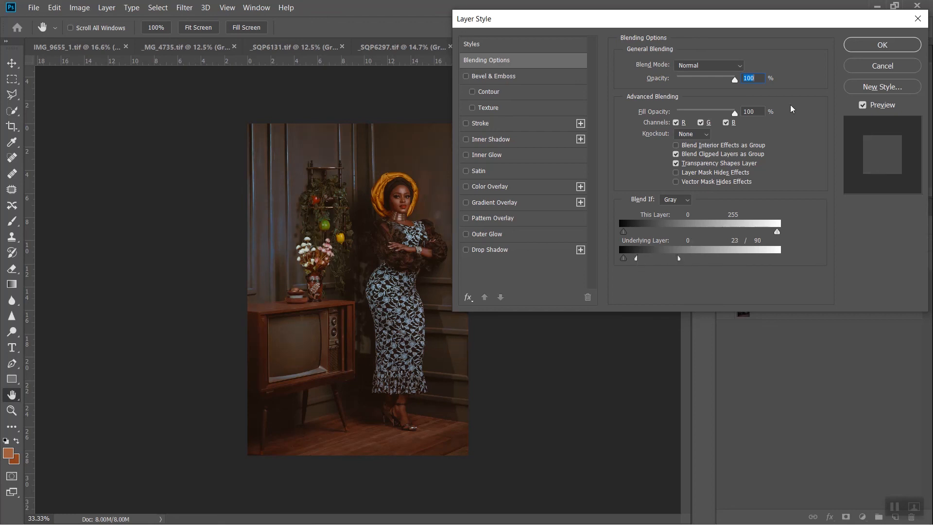
left_click(881, 48)
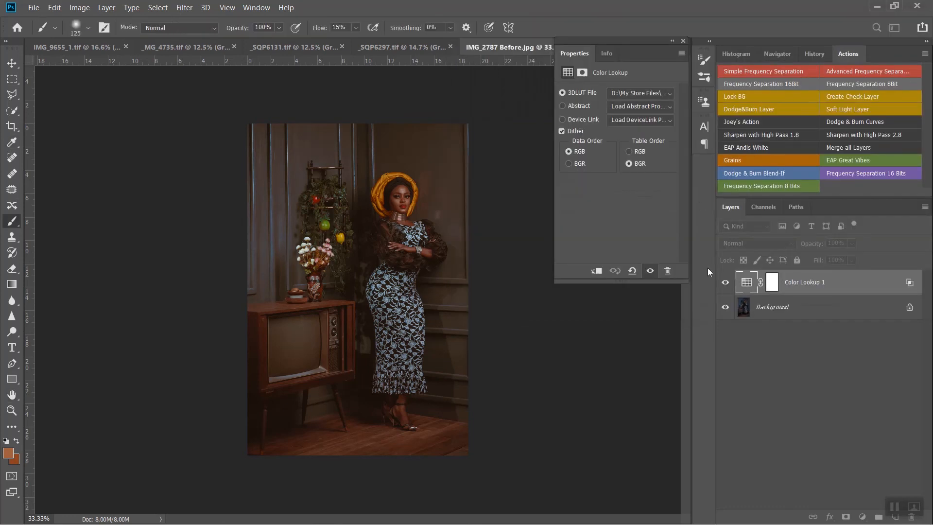
left_click(725, 282)
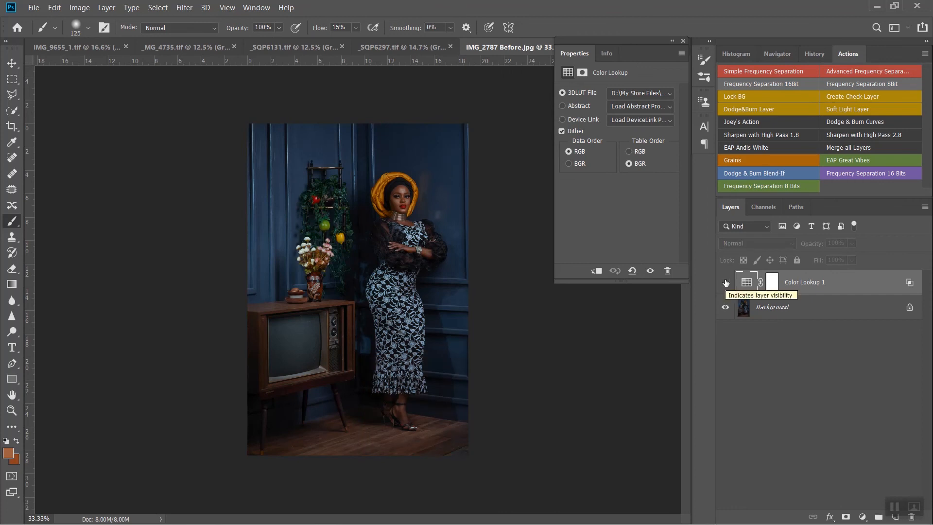
left_click(726, 282)
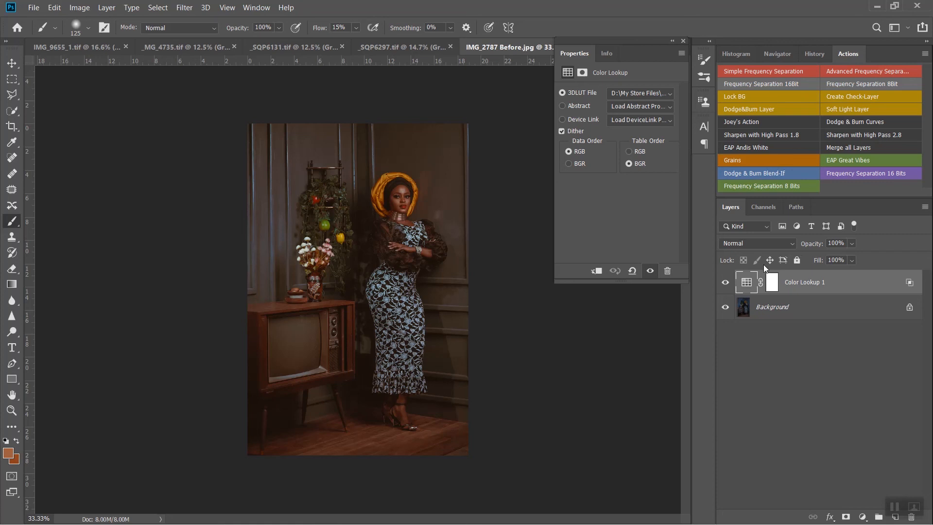
- Lower the Color Lookup layer's opacity to 91% and add a Selective Color adjustment layer above it
left_click_drag(819, 246, 813, 247)
left_click(863, 517)
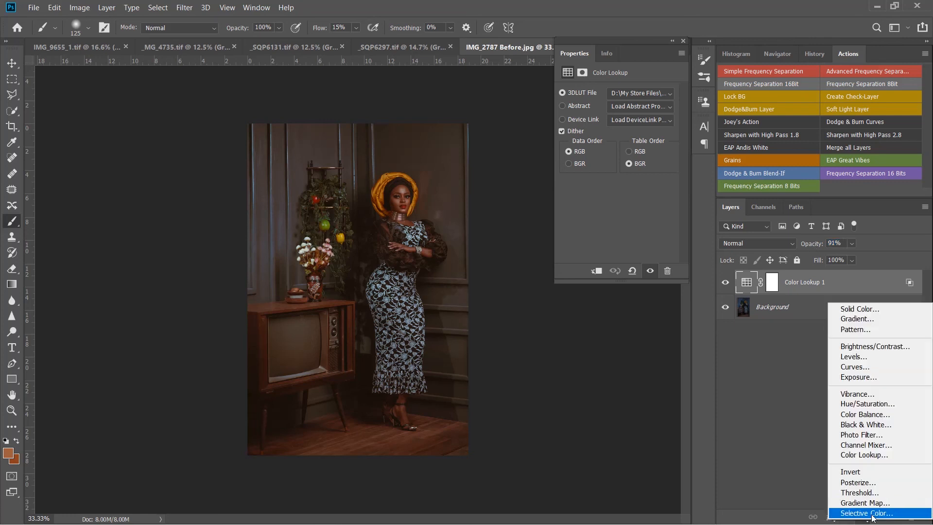
left_click(870, 506)
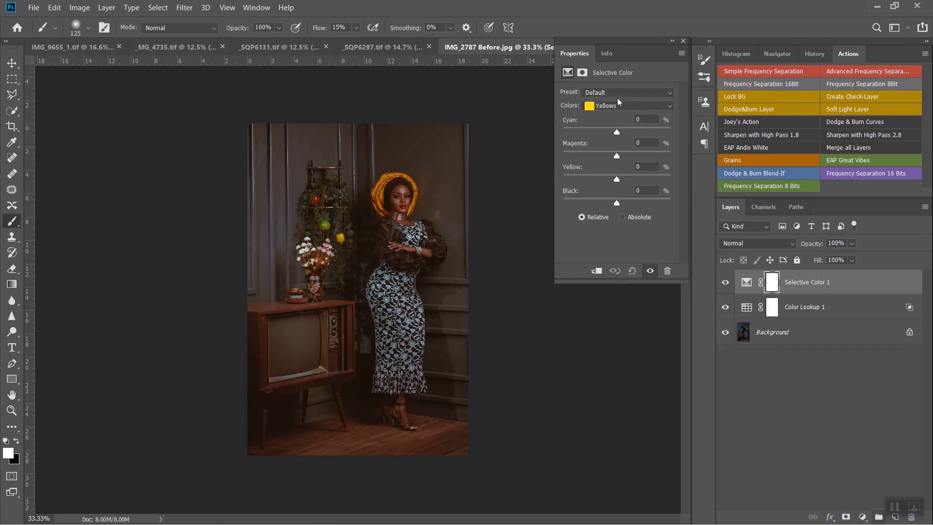
- For the Reds in the Selective Color layer, set Cyan to +14%, raise Magenta slightly, increase Yellow and reduce Black
left_click(610, 106)
left_click(602, 116)
left_click_drag(617, 131, 623, 132)
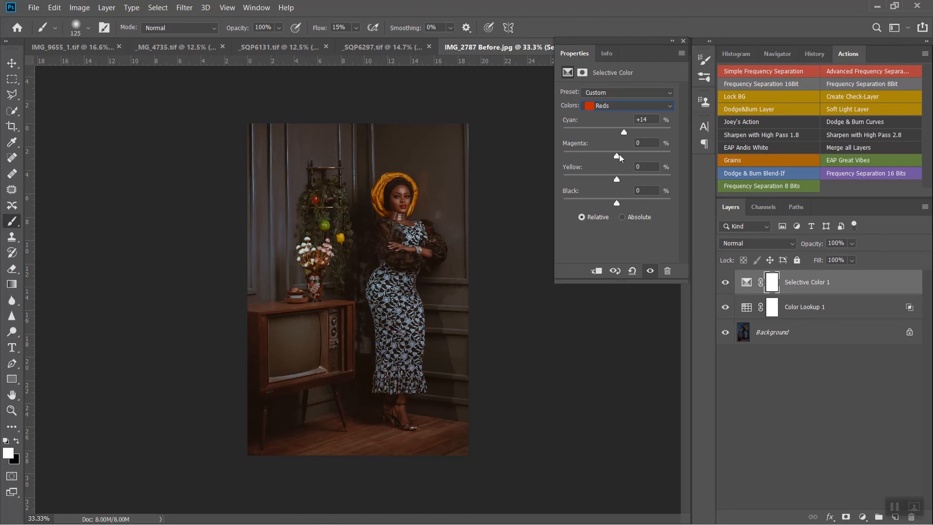
left_click_drag(618, 155, 620, 155)
left_click_drag(617, 180, 633, 179)
left_click_drag(616, 202, 610, 202)
- Set the Cyan amount of the Yellows to +18% in the Selective Color layer
left_click(615, 107)
left_click(606, 127)
mouse_move(615, 133)
left_mouse_down()
mouse_move(652, 136)
mouse_move(593, 135)
mouse_move(626, 130)
left_mouse_up()
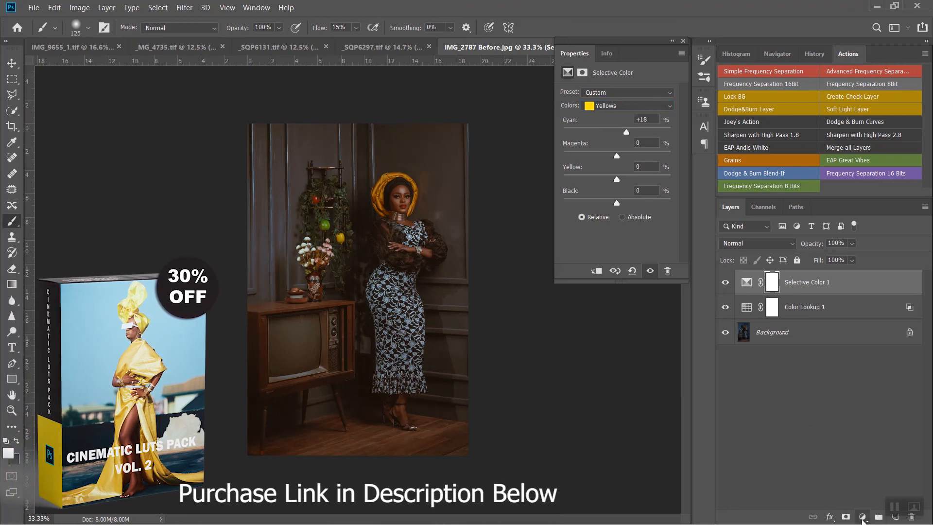
- Add a Curves adjustment layer, anchor the RGB curve's midpoint and lift its black point slightly to fade the shadows
left_click(863, 517)
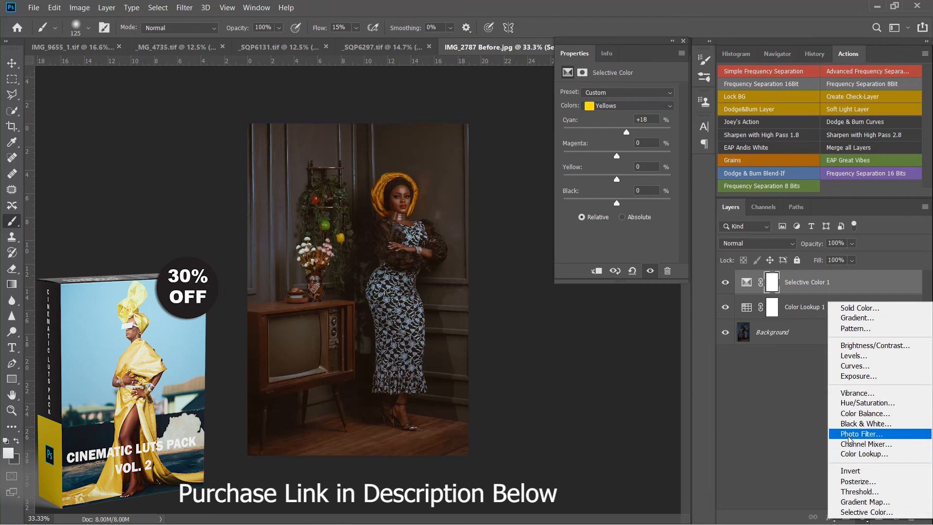
left_click(854, 365)
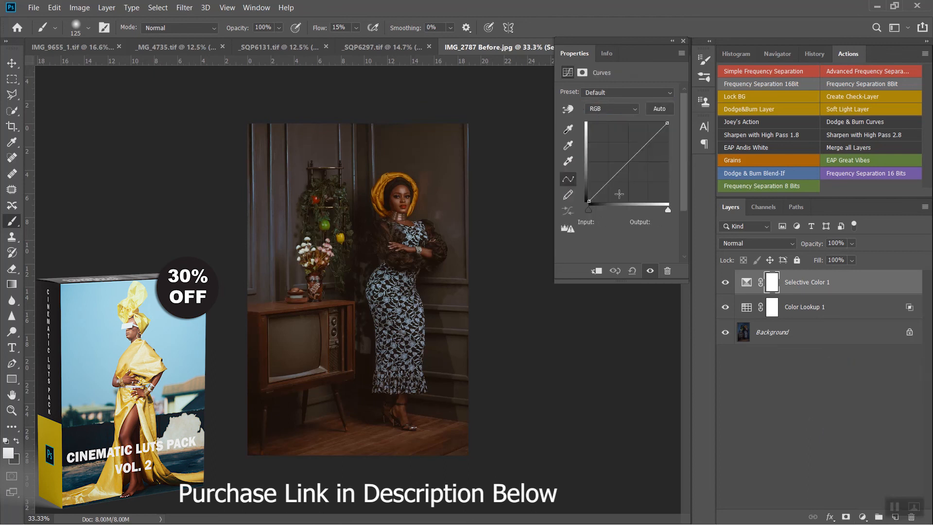
left_click(628, 161)
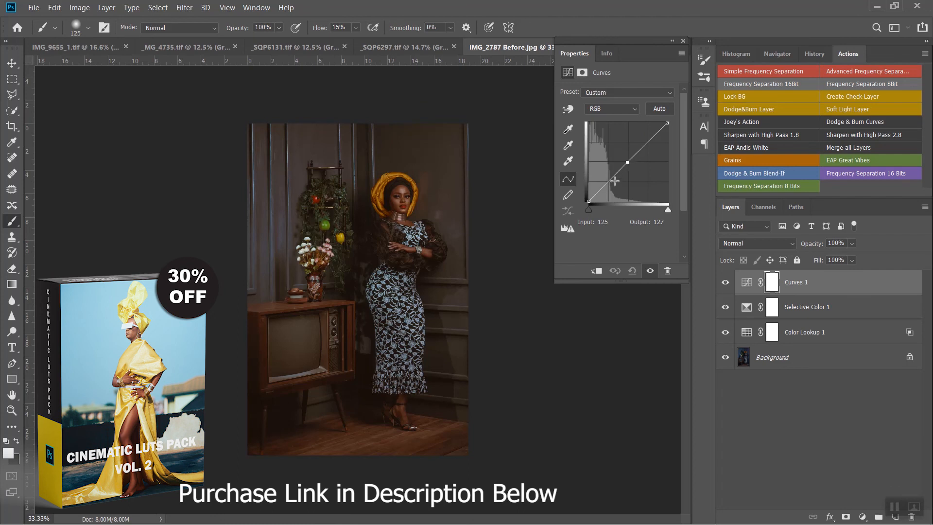
left_click(588, 200)
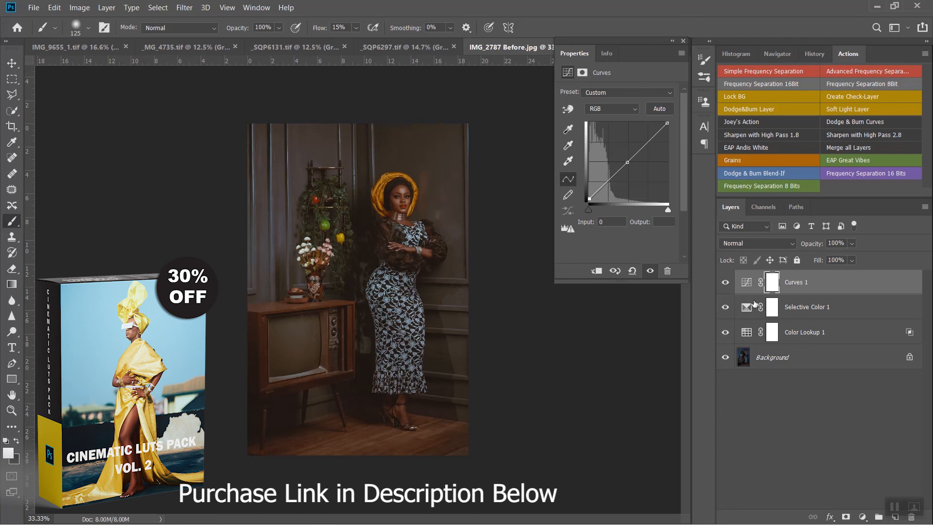
- Group the Curves, Selective Color and Color Lookup layers, toggle the group's visibility to compare before and after, and close the adjustment properties
left_click(799, 333, "shift")
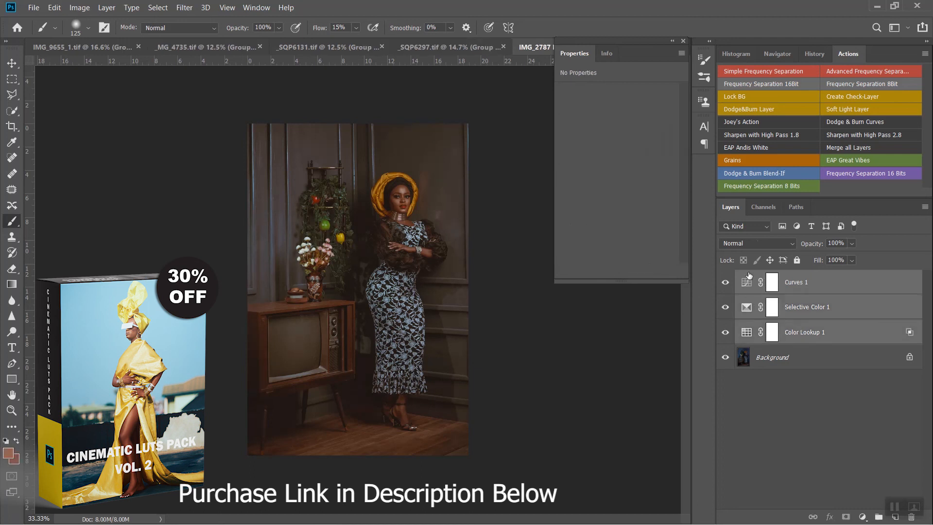
key("ctrl+g")
left_click(726, 278)
left_click(725, 278)
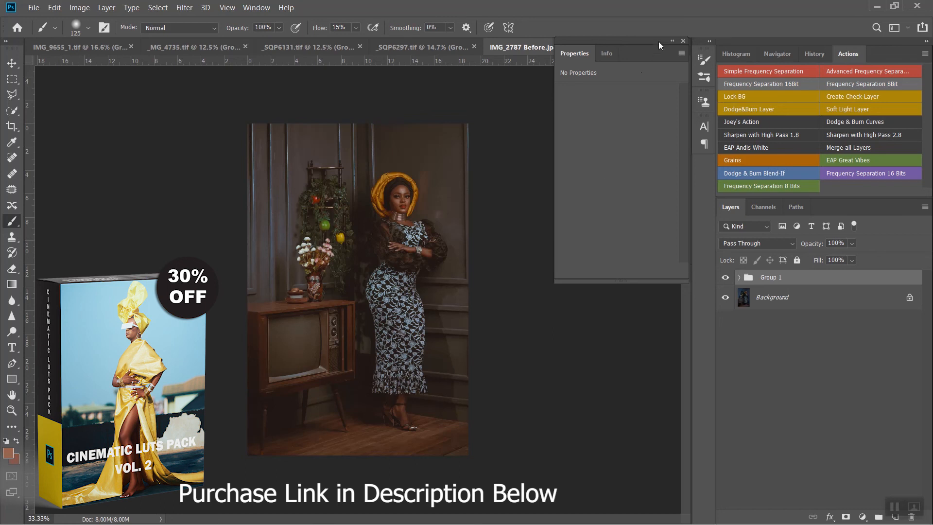
left_click(684, 41)
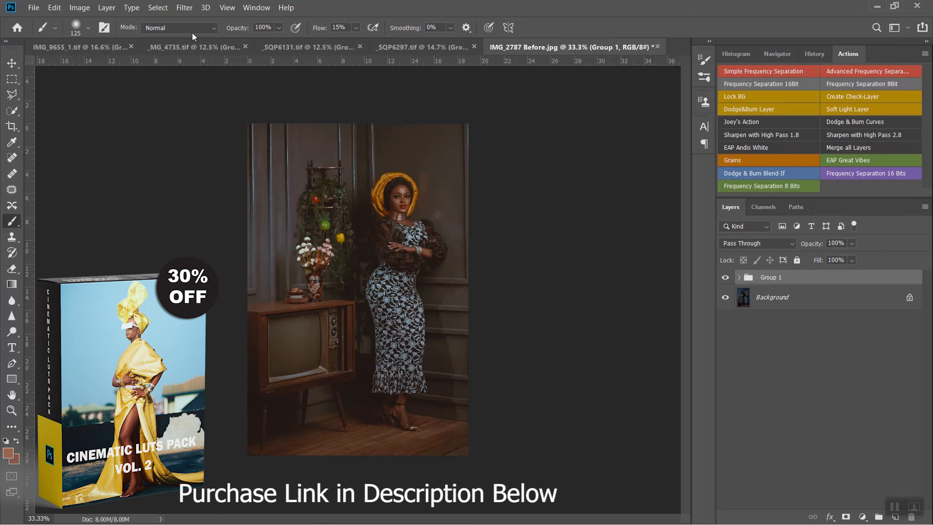
- Review the graded IMG_9655_1.tif, _MG_4735.tif and _SQP6131.tif documents, comparing _SQP6131.tif with and without its adjustment group
left_click(86, 49)
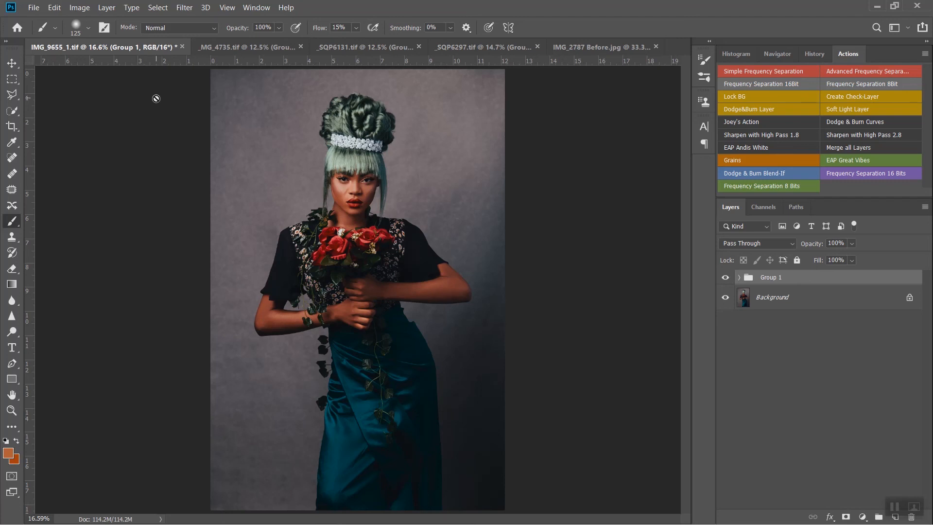
left_click(215, 48)
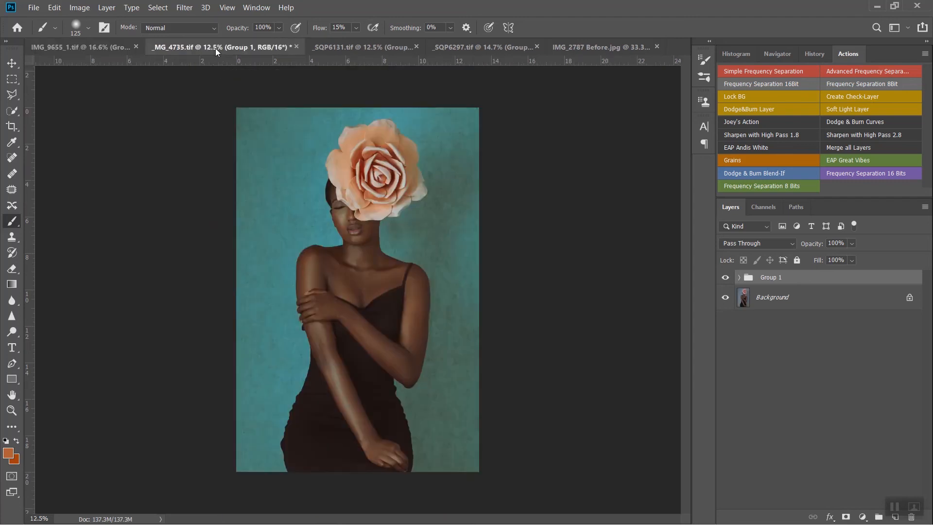
left_click(328, 46)
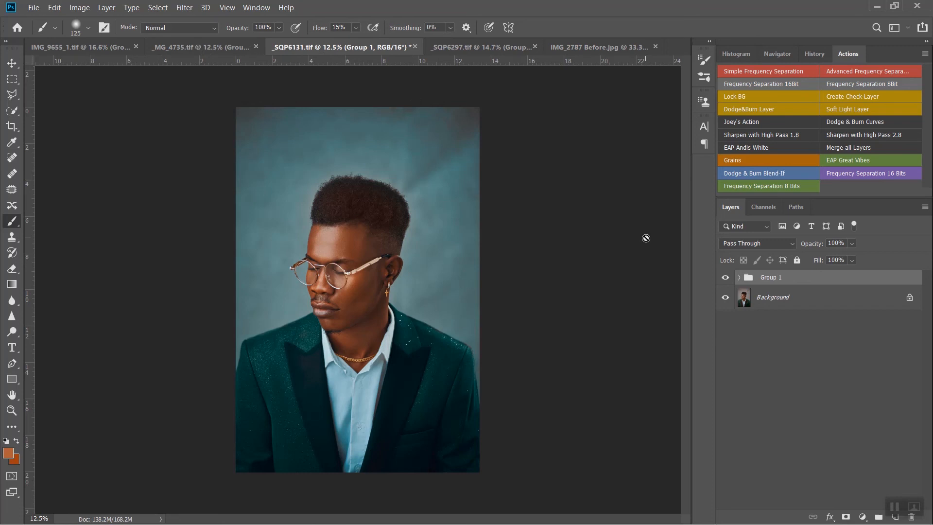
left_click(725, 277)
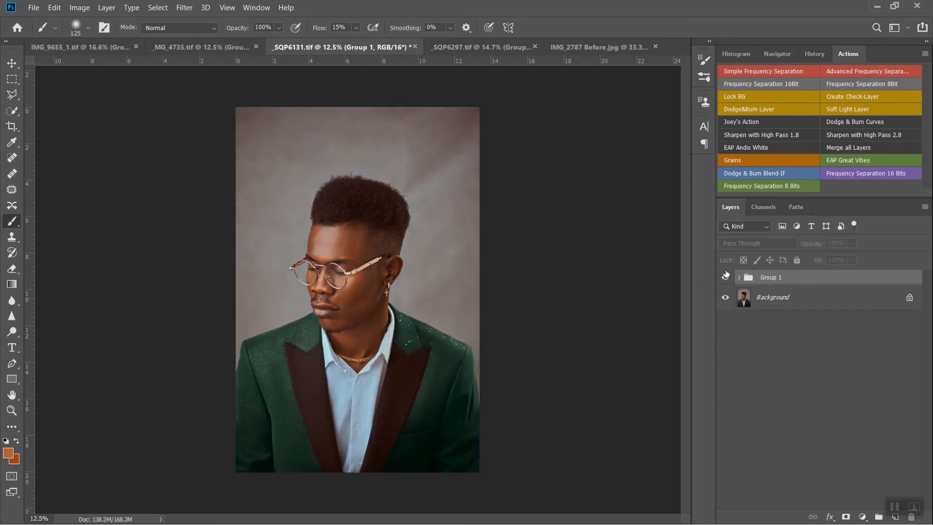
left_click(725, 276)
- Return to IMG_9655_1.tif and toggle its adjustment group's visibility to compare before and after
left_click(103, 47)
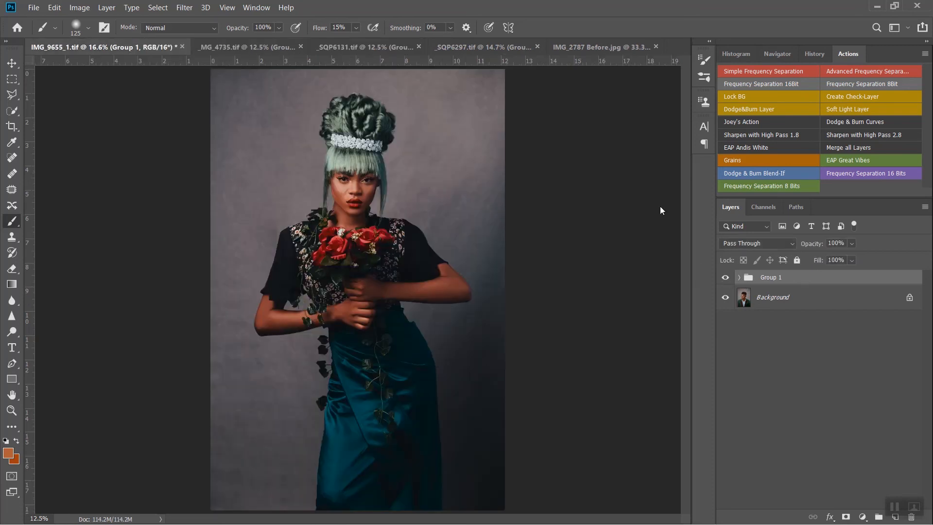
left_click(725, 278)
left_click(725, 280)
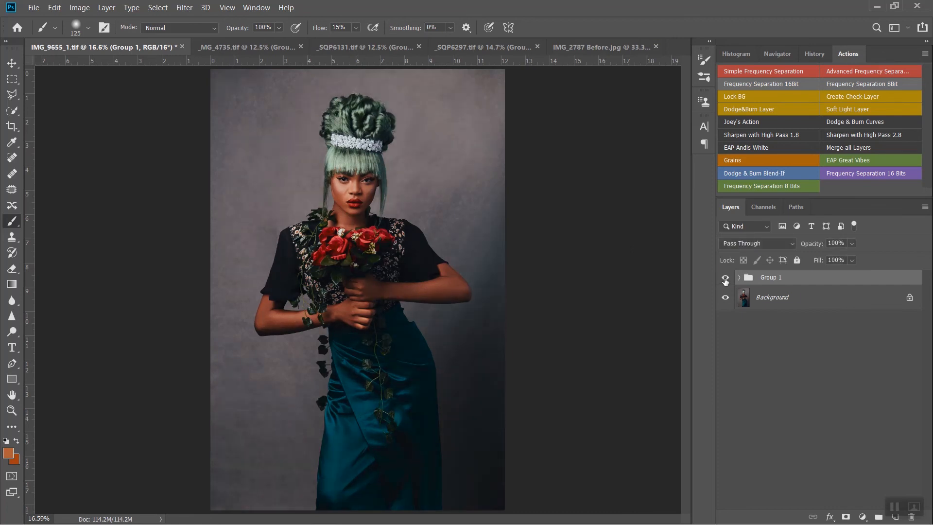